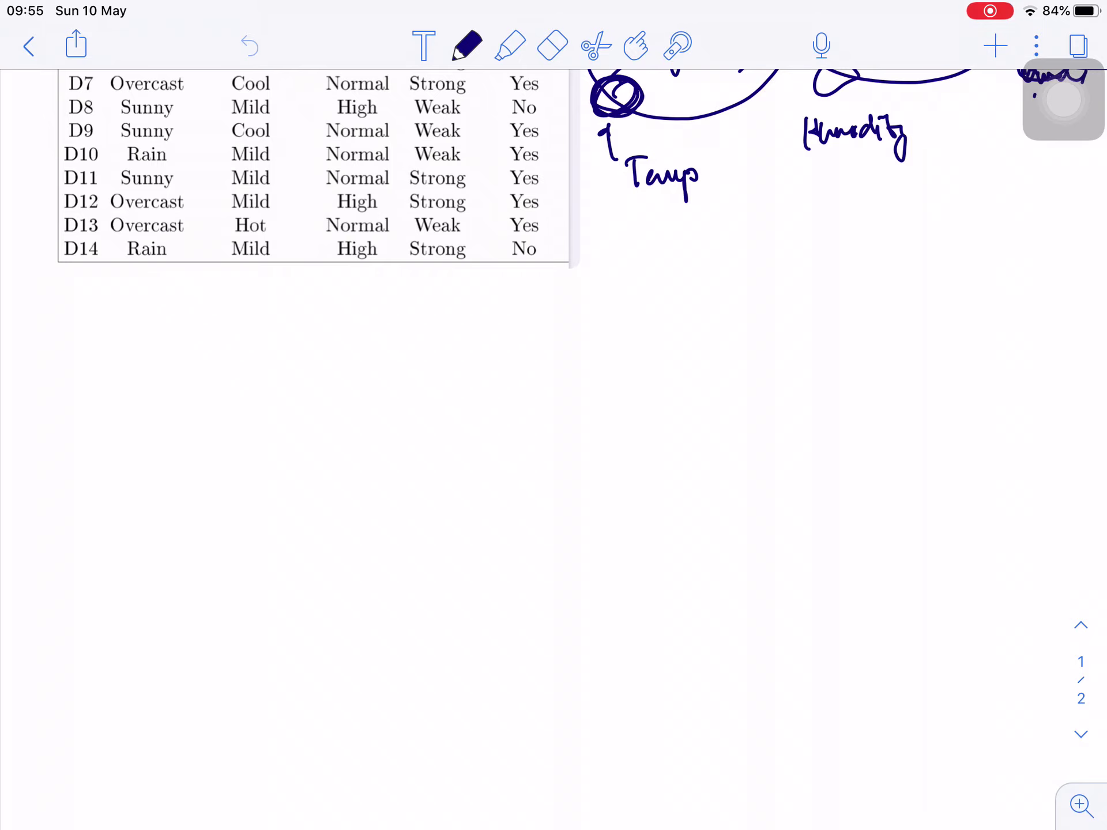
scroll(554, 347, "up", 5)
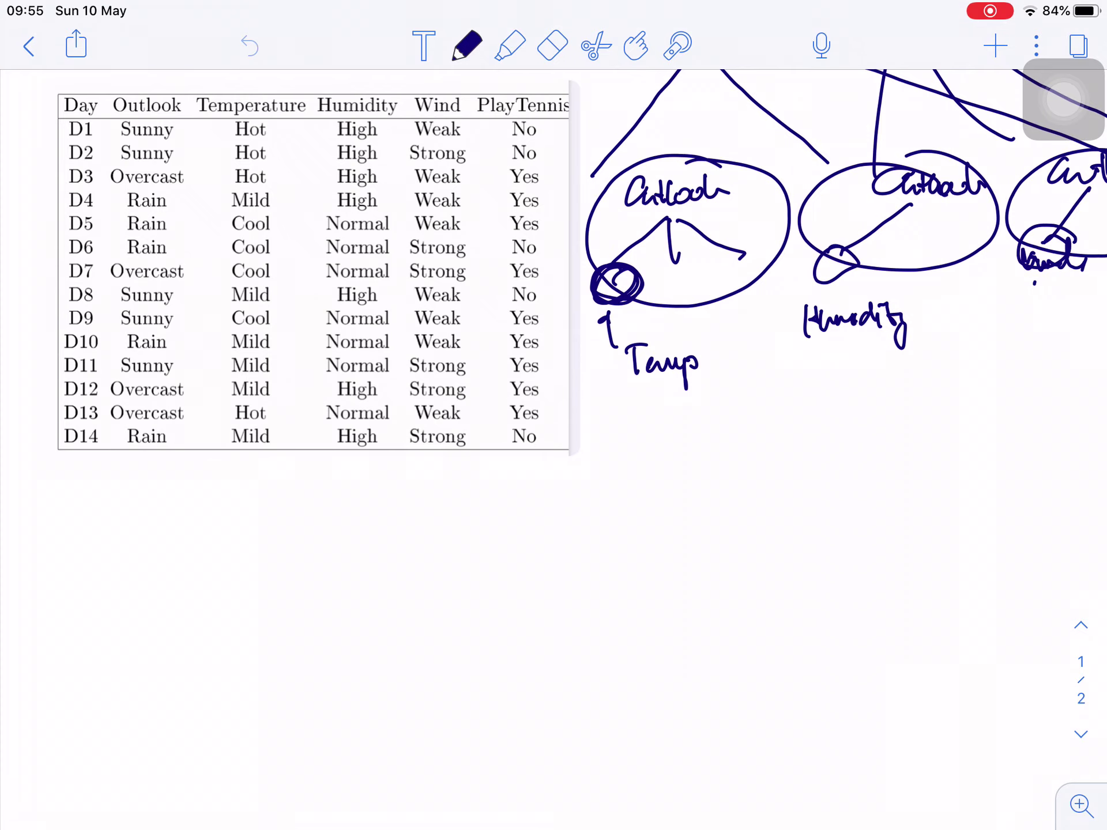
scroll(554, 346, "down", 1)
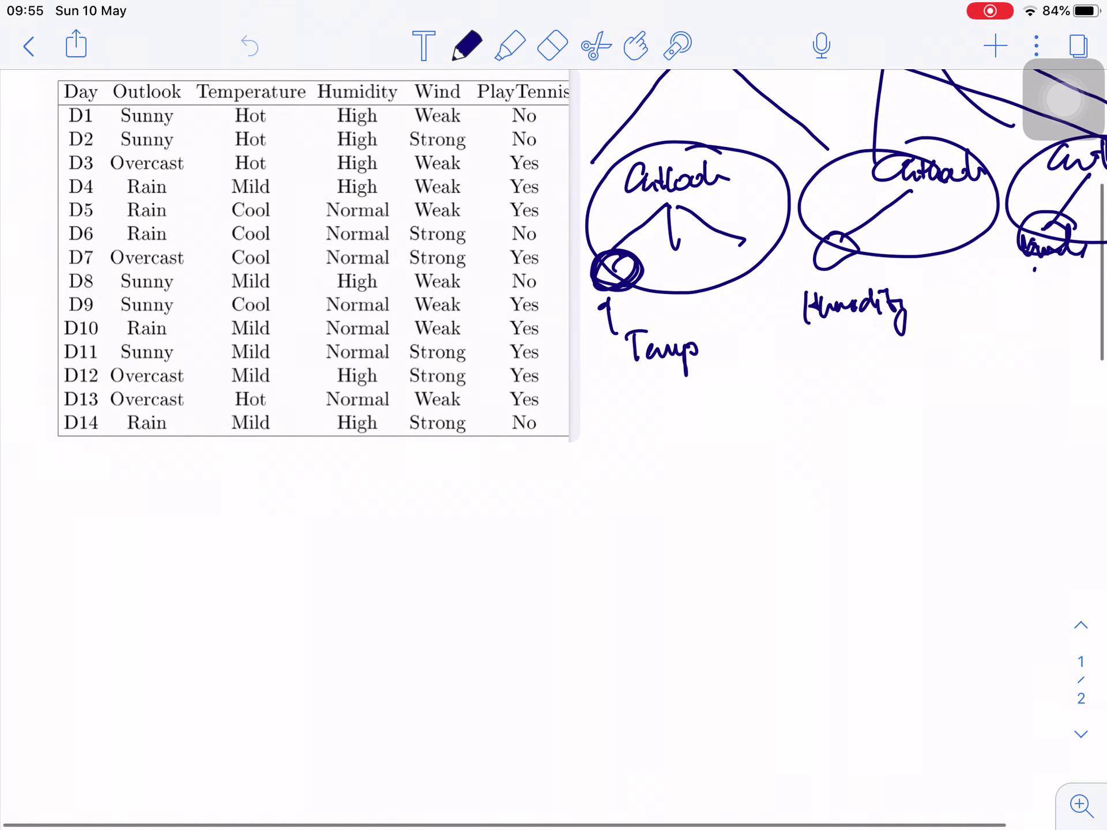
Write Outlook below the table and draw its Sunny, Overcast and Rain branches.
mouse_move(370, 503)
left_mouse_down()
mouse_move(375, 532)
mouse_move(432, 534)
mouse_move(461, 528)
mouse_move(474, 498)
left_mouse_up()
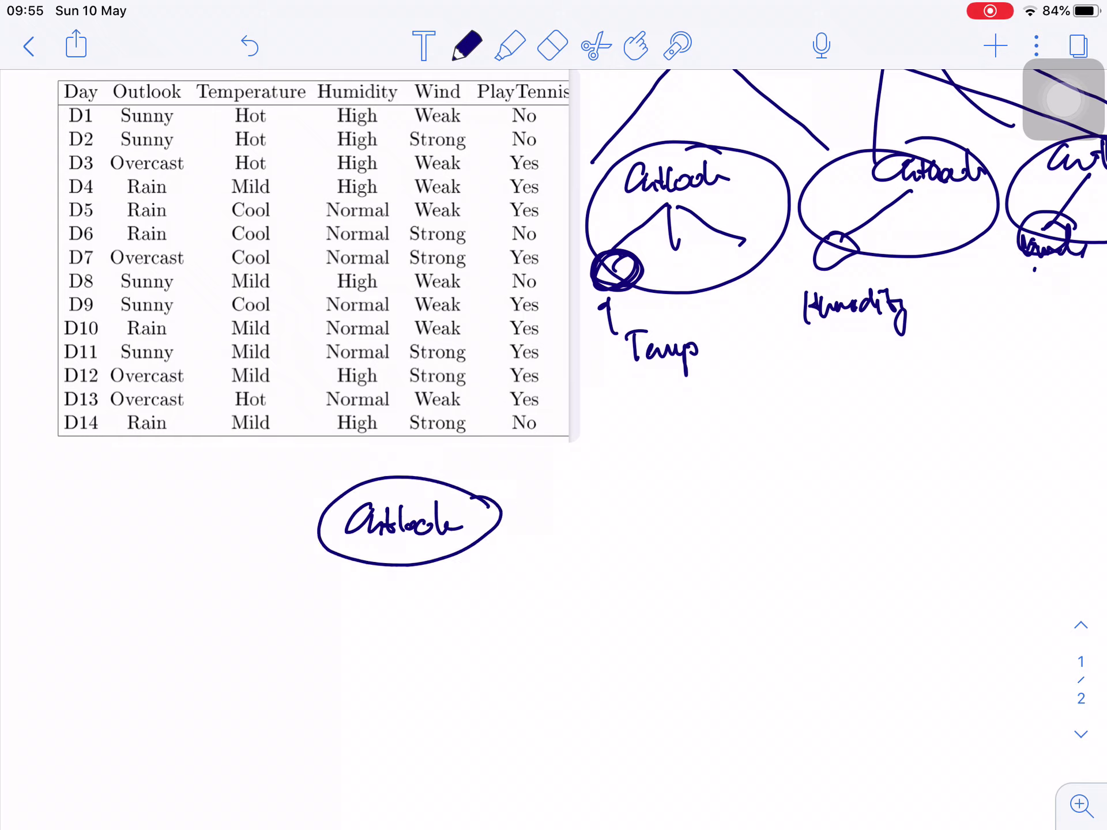
left_click_drag(379, 564, 248, 636)
mouse_move(210, 563)
left_mouse_down()
mouse_move(229, 588)
mouse_move(261, 580)
mouse_move(279, 611)
left_mouse_up()
left_click_drag(396, 569, 395, 626)
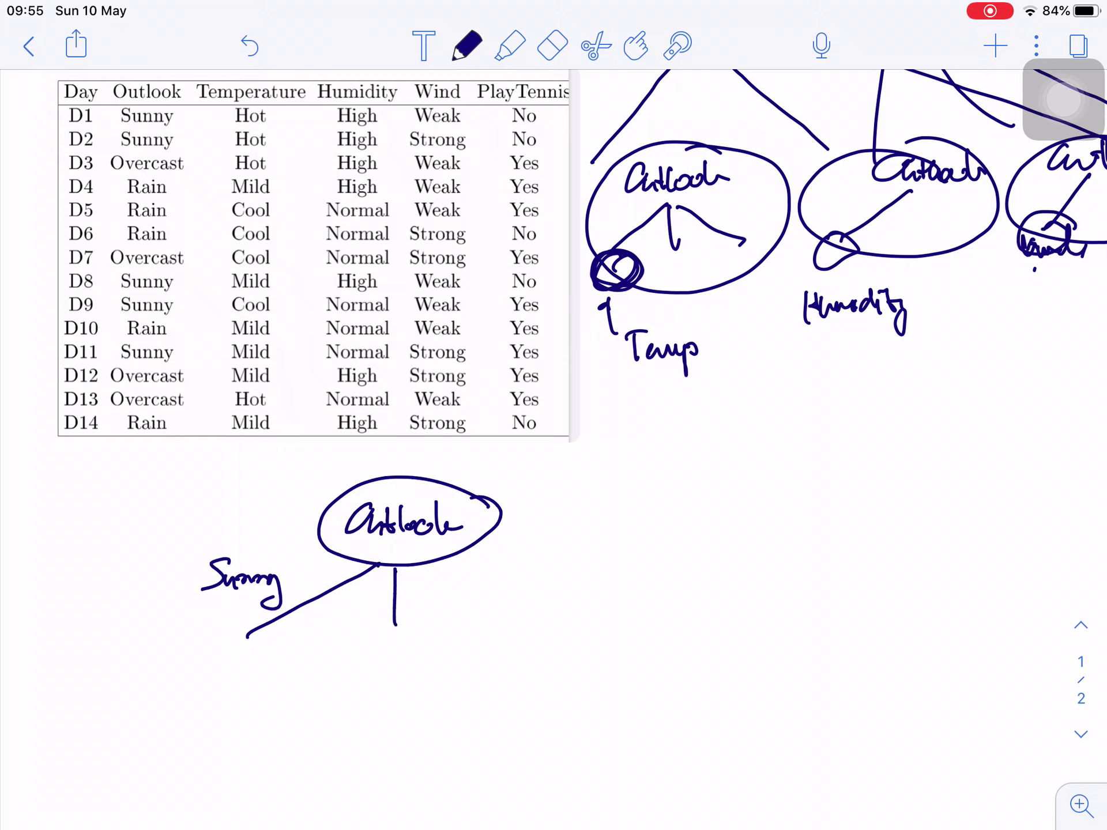
mouse_move(400, 576)
left_mouse_down()
mouse_move(417, 600)
mouse_move(463, 602)
mouse_move(489, 588)
mouse_move(589, 609)
left_mouse_up()
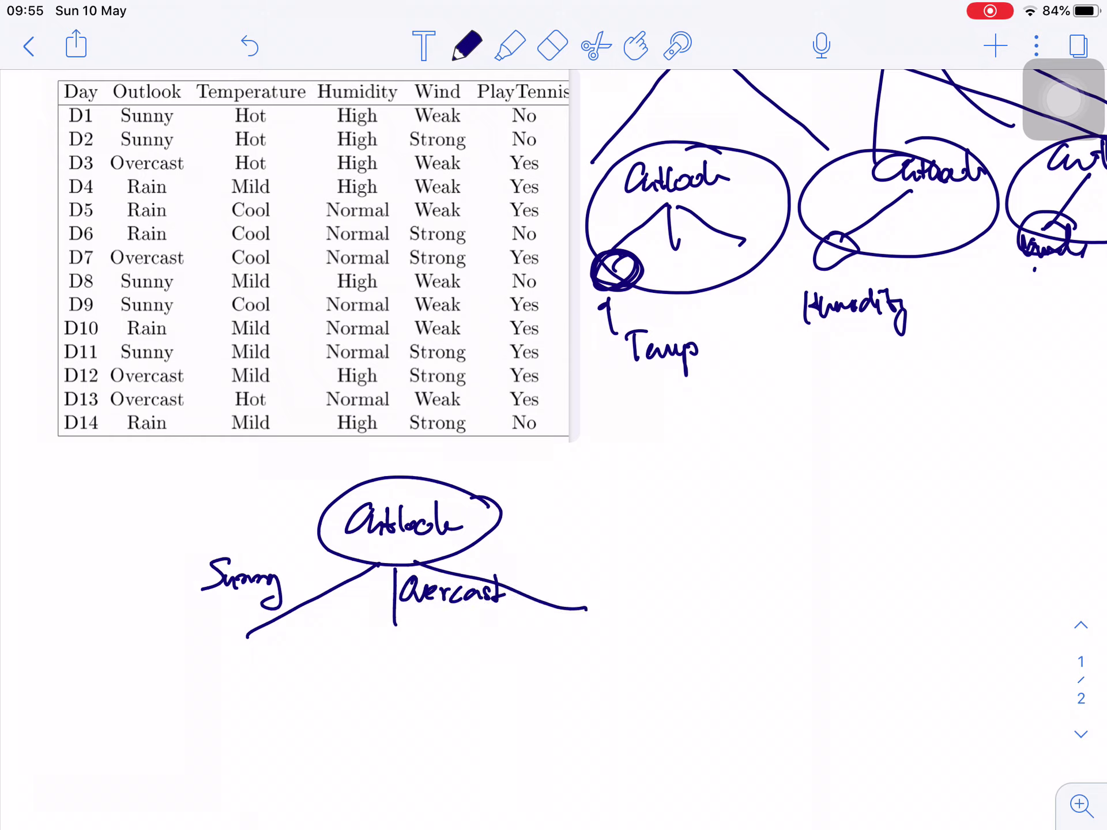
mouse_move(547, 558)
left_mouse_down()
mouse_move(557, 579)
mouse_move(608, 581)
left_mouse_up()
Draw a circled Temperature node to the right with three unlabeled branches.
left_click_drag(793, 549, 789, 566)
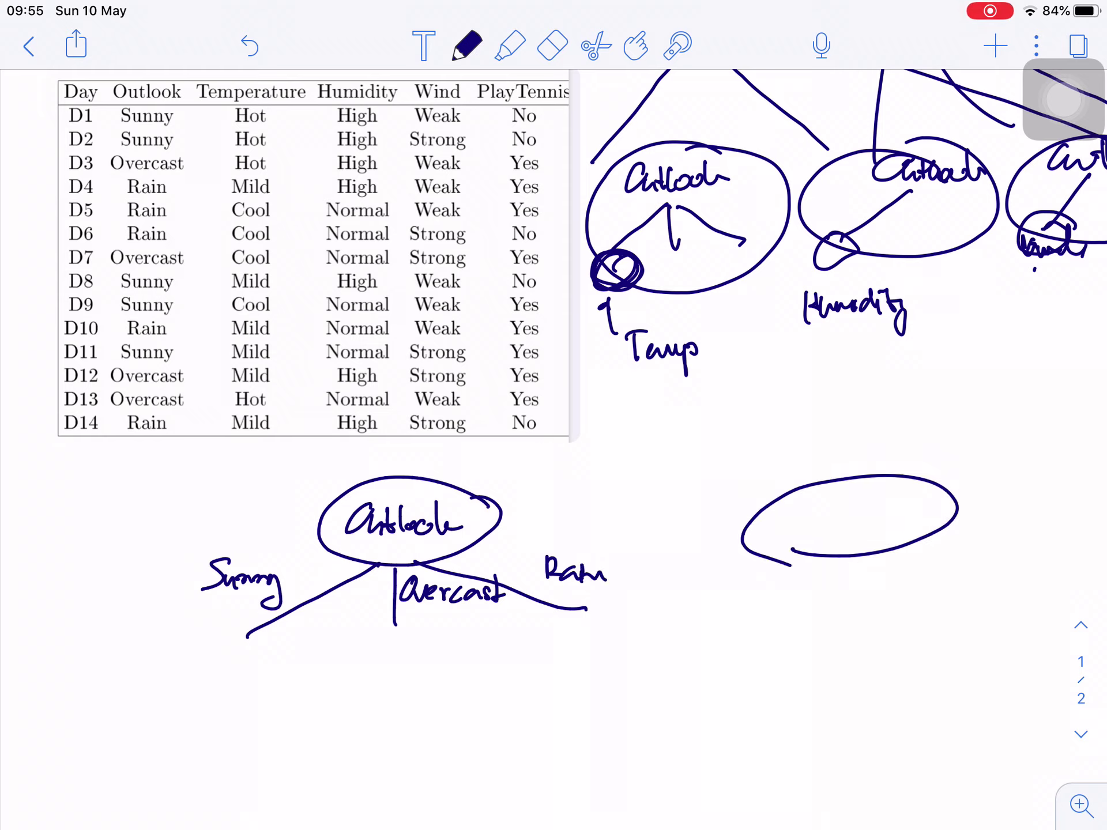
mouse_move(797, 504)
left_mouse_down()
mouse_move(800, 535)
mouse_move(817, 529)
mouse_move(839, 546)
mouse_move(934, 521)
left_mouse_up()
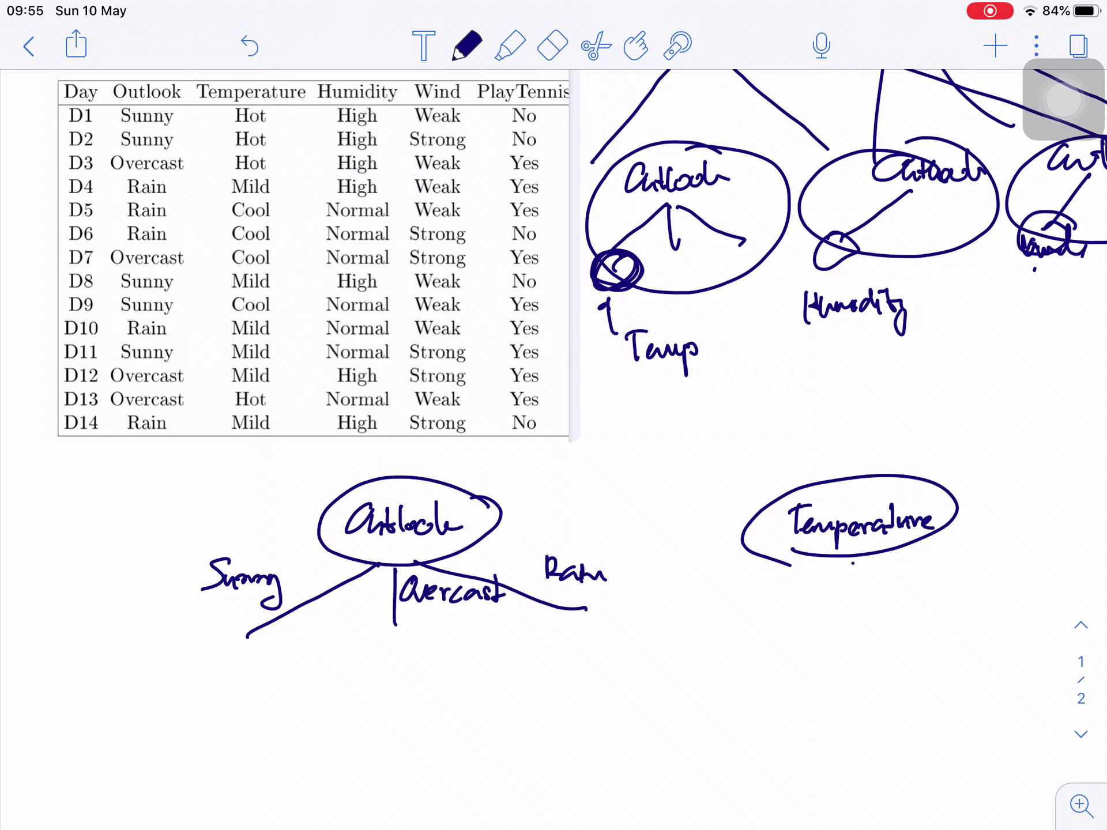
left_click_drag(855, 562, 770, 602)
mouse_move(857, 561)
left_mouse_down()
mouse_move(858, 600)
mouse_move(979, 605)
left_mouse_up()
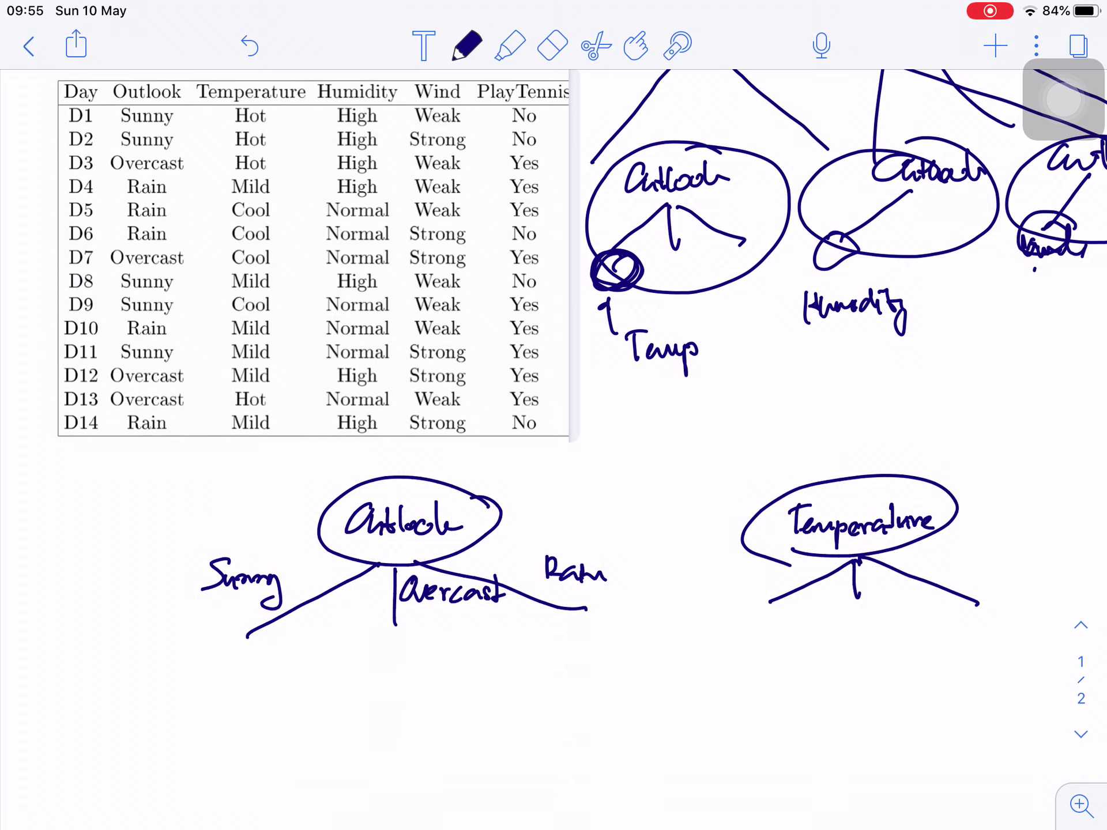
scroll(554, 519, "down", 2)
scroll(554, 433, "down", 2)
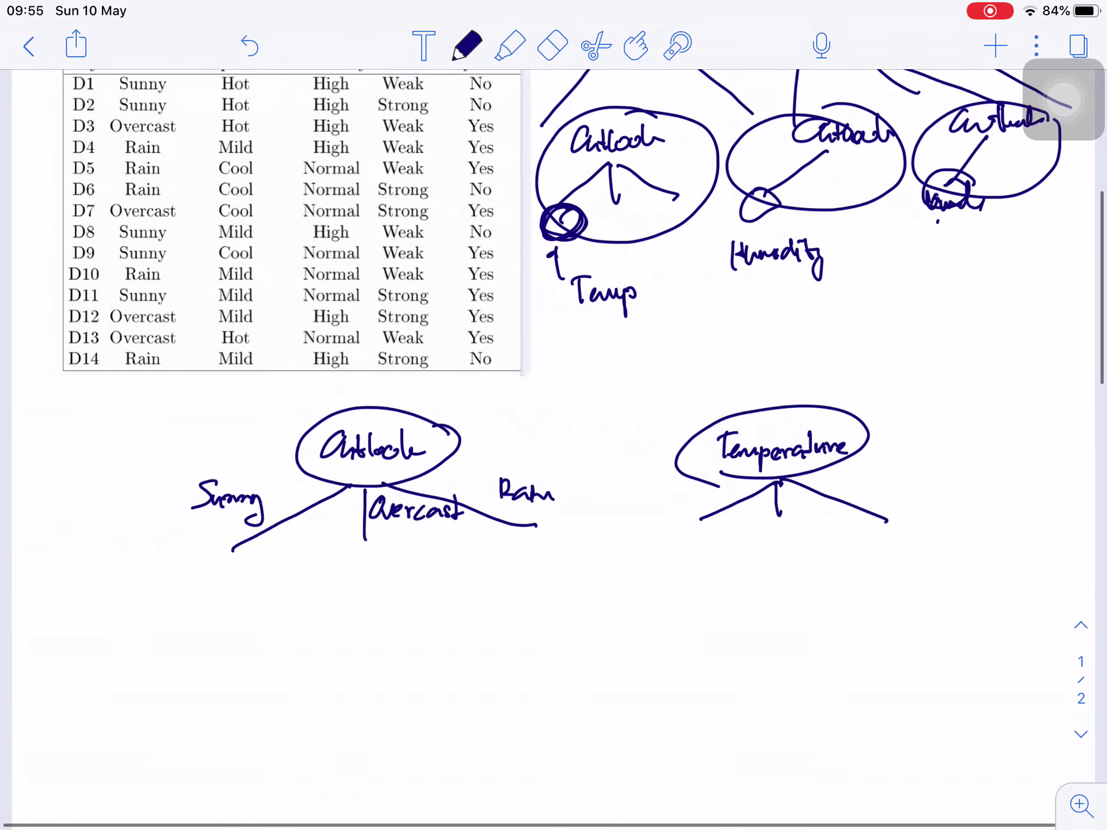
Draw a Humidity node with two branches labelled High and Normal.
mouse_move(717, 683)
left_mouse_down()
mouse_move(865, 666)
mouse_move(718, 692)
mouse_move(805, 675)
mouse_move(835, 679)
mouse_move(852, 705)
mouse_move(716, 751)
left_mouse_up()
left_click_drag(804, 700, 889, 741)
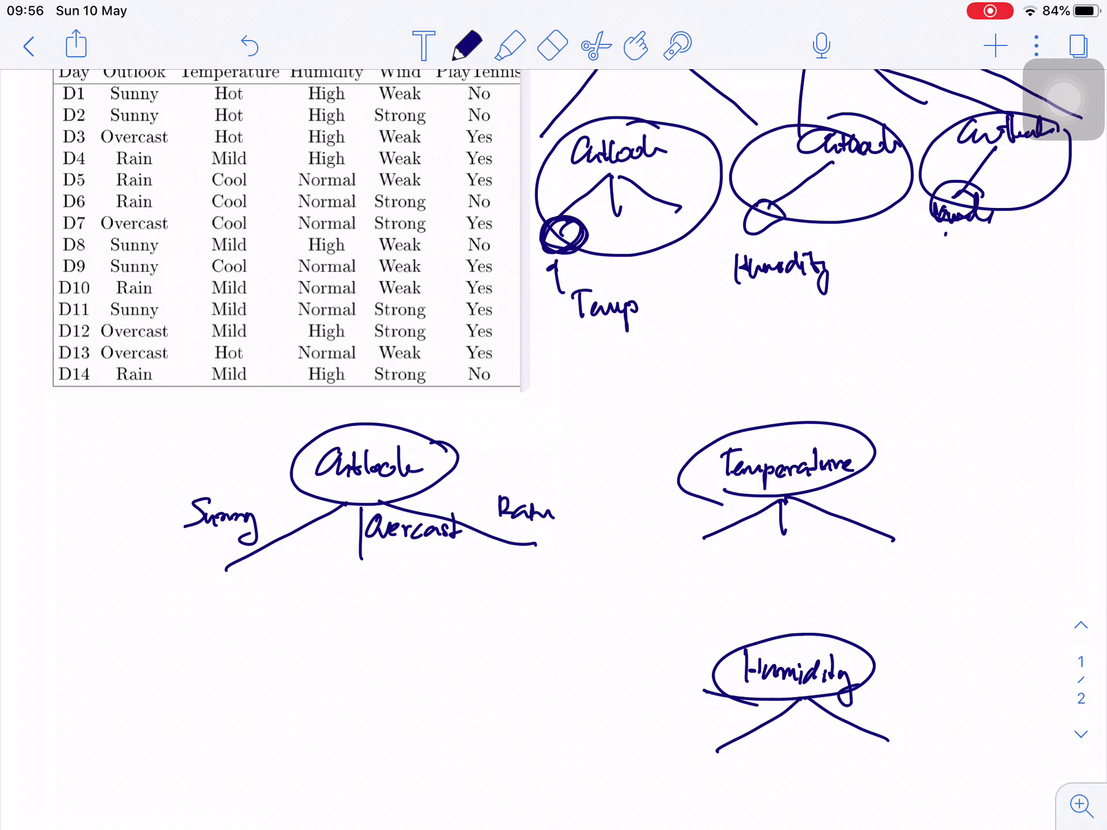
mouse_move(671, 689)
left_mouse_down()
mouse_move(671, 718)
mouse_move(680, 702)
left_mouse_up()
mouse_move(681, 700)
left_mouse_down()
mouse_move(684, 733)
mouse_move(717, 717)
left_mouse_up()
mouse_move(858, 699)
left_mouse_down()
mouse_move(863, 725)
mouse_move(919, 717)
mouse_move(935, 695)
mouse_move(943, 717)
left_mouse_up()
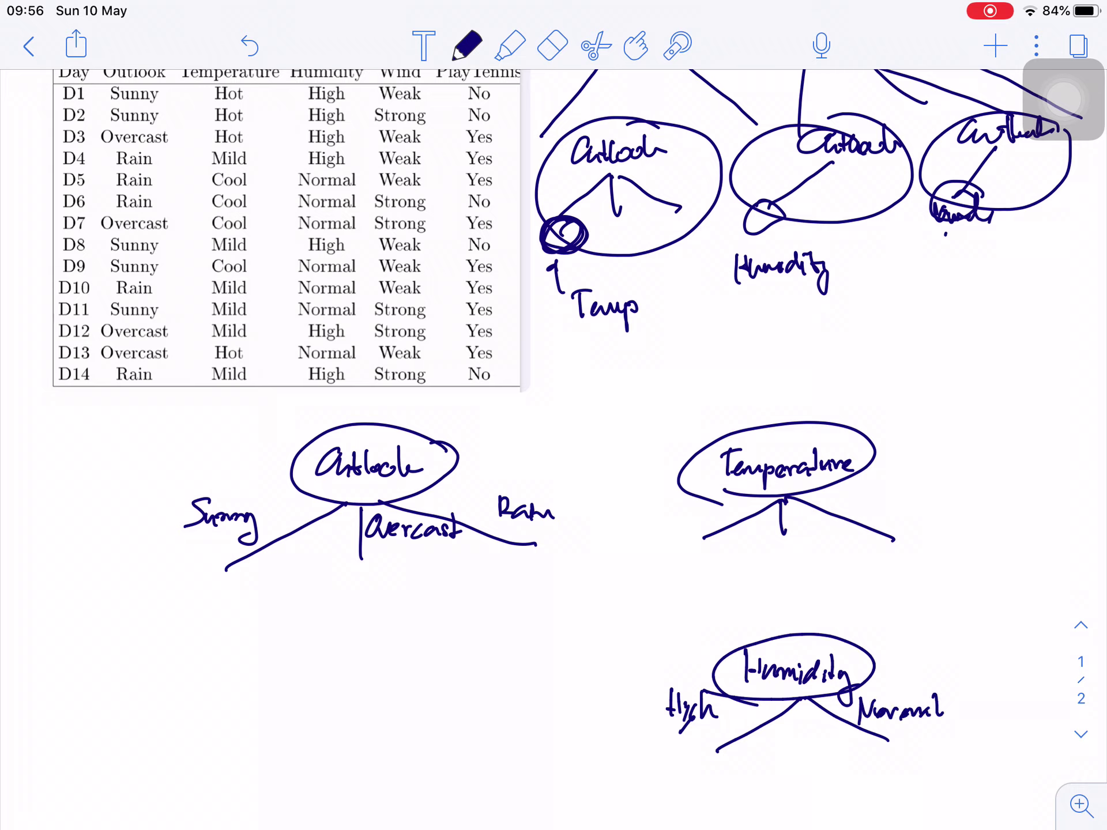
Label the Temperature branches Hot, Mild and Cool.
left_click_drag(677, 499, 681, 528)
left_click_drag(678, 514, 703, 525)
left_click_drag(708, 501, 720, 523)
mouse_move(787, 511)
left_mouse_down()
mouse_move(824, 531)
mouse_move(857, 520)
left_mouse_up()
left_click_drag(876, 509, 896, 517)
left_click_drag(900, 493, 904, 524)
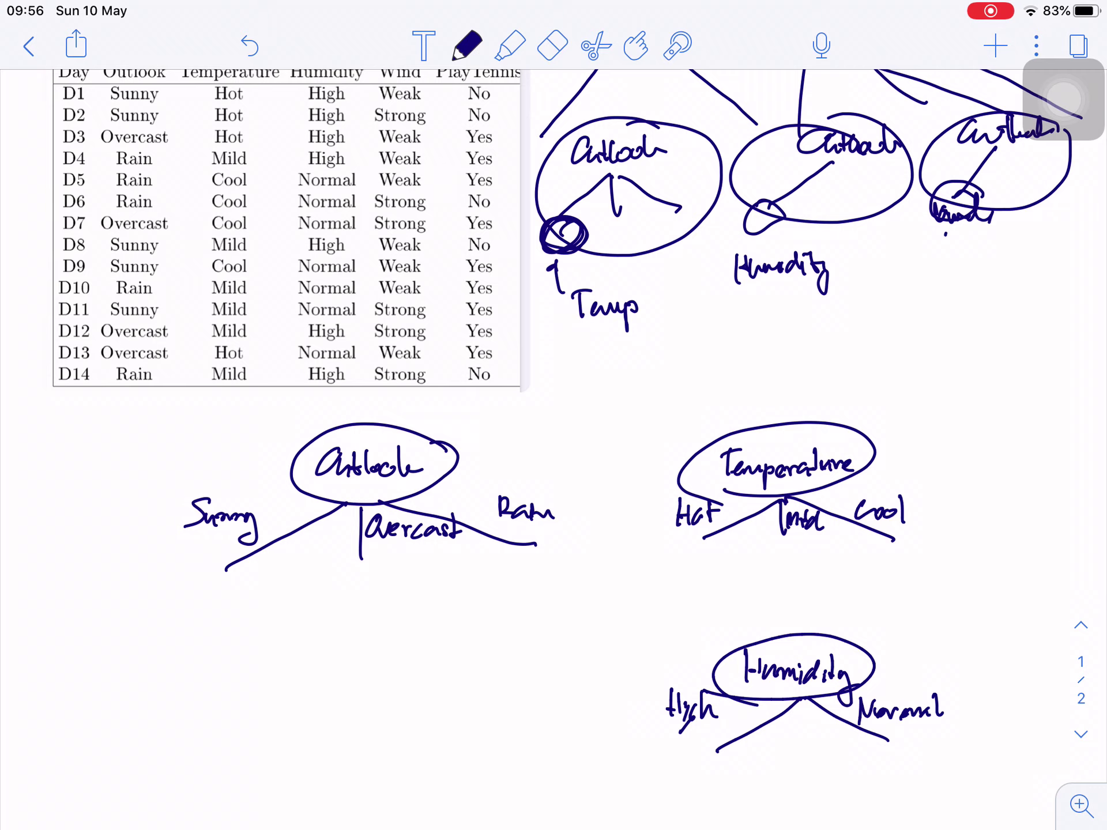
scroll(553, 416, "up", 1)
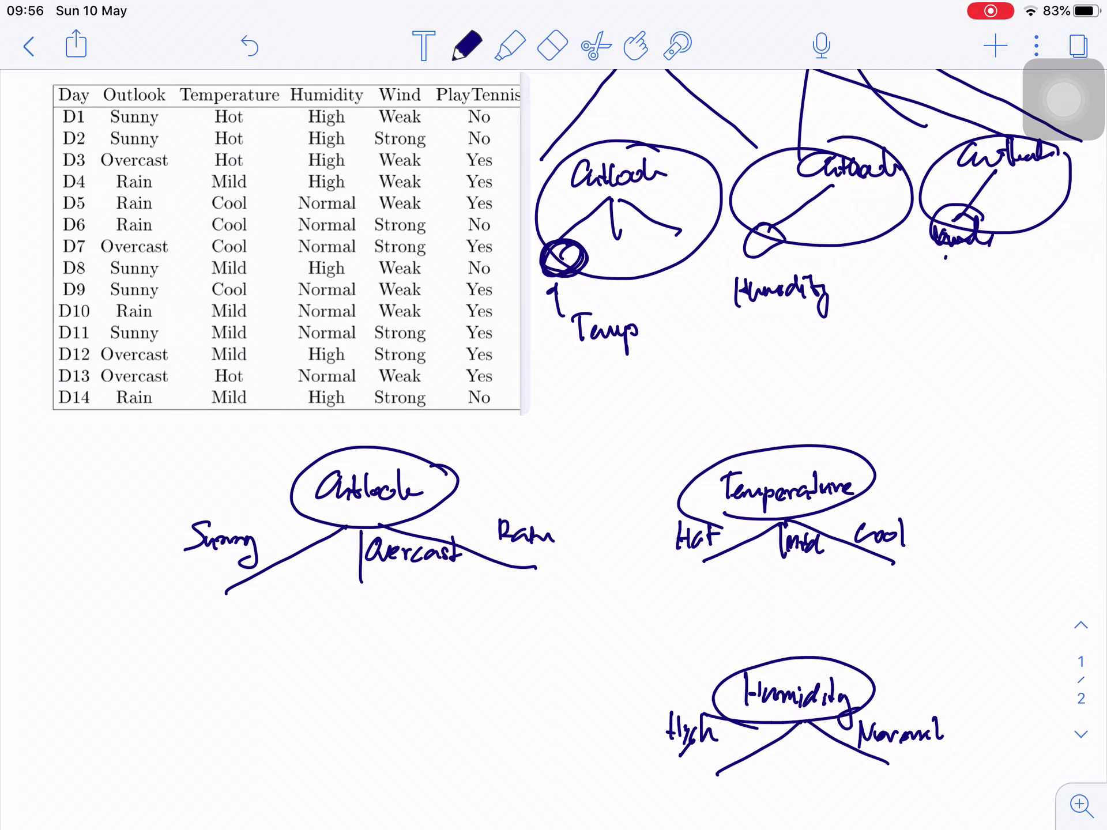
Handwrite the count '9+, 5-' above each of the Outlook, Temperature and Humidity ellipses.
mouse_move(320, 423)
left_mouse_down()
mouse_move(335, 442)
mouse_move(356, 430)
mouse_move(372, 446)
mouse_move(419, 433)
left_mouse_up()
left_click(388, 437)
mouse_move(737, 418)
left_mouse_down()
mouse_move(746, 441)
mouse_move(766, 437)
left_mouse_up()
mouse_move(774, 433)
left_mouse_down()
mouse_move(772, 443)
mouse_move(828, 429)
left_mouse_up()
mouse_move(768, 630)
left_mouse_down()
mouse_move(763, 651)
mouse_move(787, 640)
left_mouse_up()
mouse_move(782, 635)
left_mouse_down()
mouse_move(782, 650)
mouse_move(855, 642)
mouse_move(822, 630)
left_mouse_up()
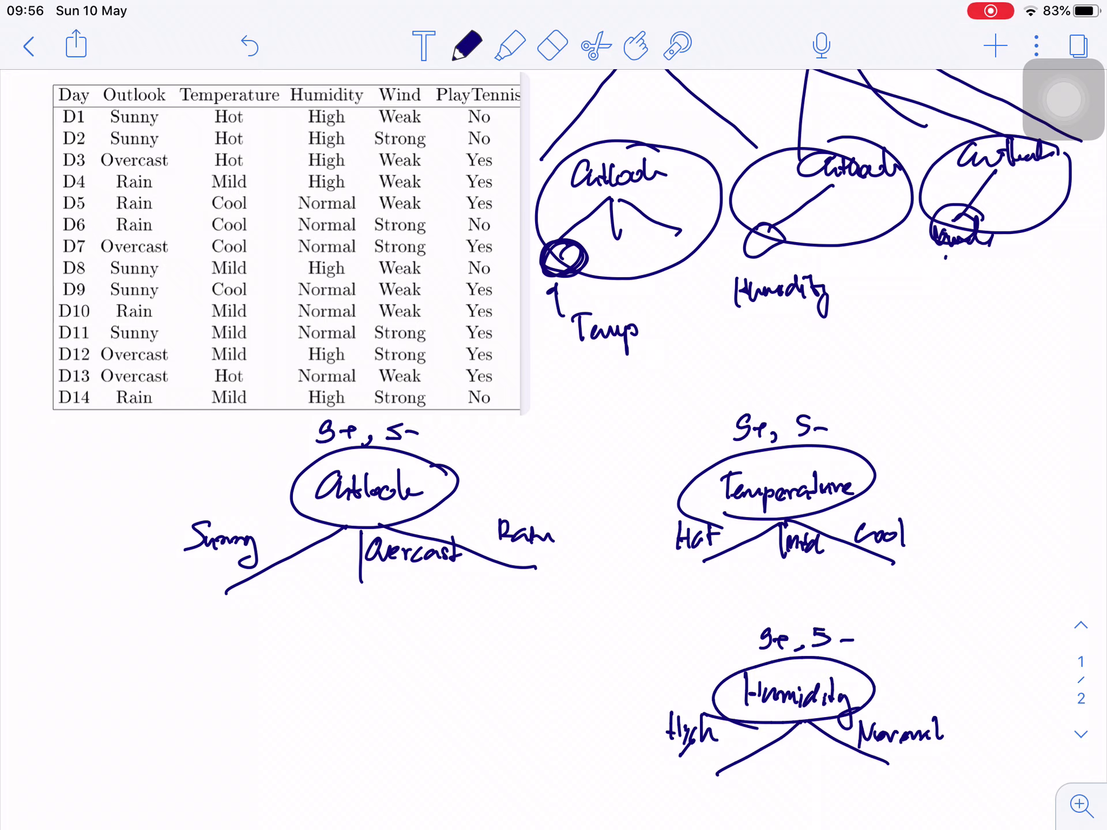
scroll(553, 432, "down", 1)
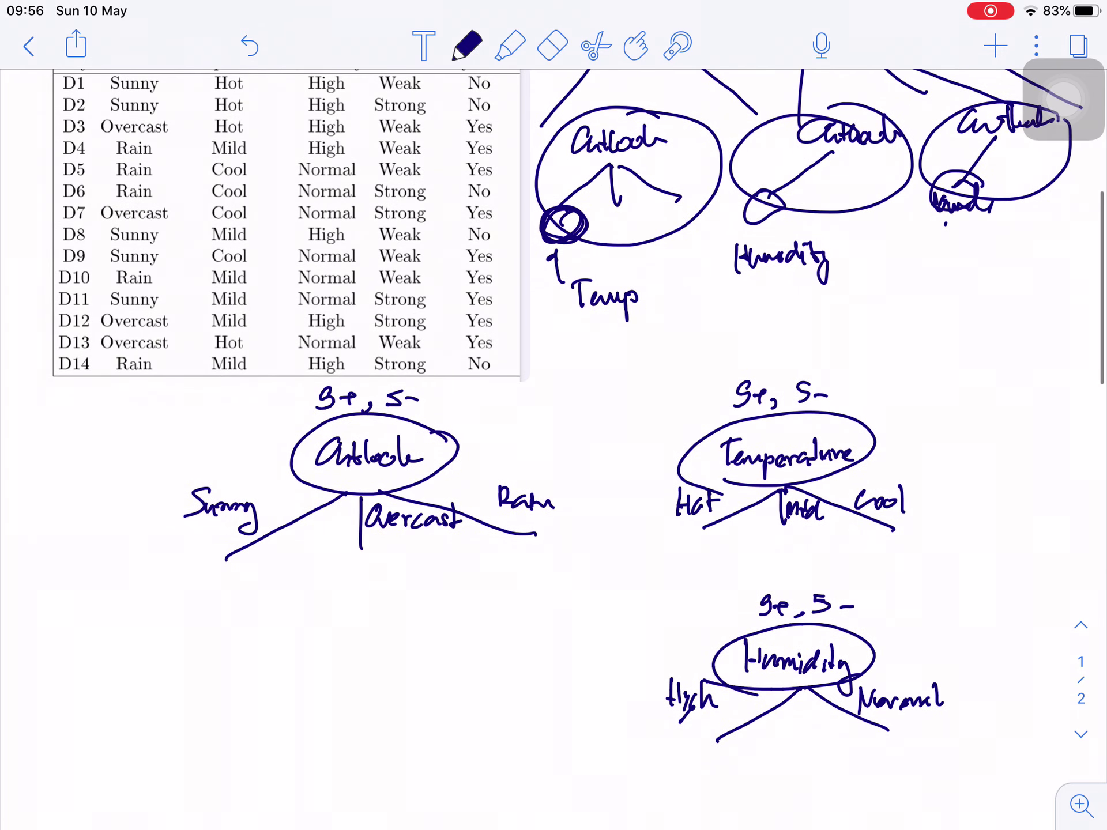
Sketch a circled Wind node below Outlook with Weak and Strong branches, then select the highlighter.
mouse_move(320, 684)
left_mouse_down()
mouse_move(346, 731)
mouse_move(381, 702)
left_mouse_up()
scroll(554, 432, "up", 2)
scroll(553, 433, "down", 1)
scroll(553, 432, "down", 5)
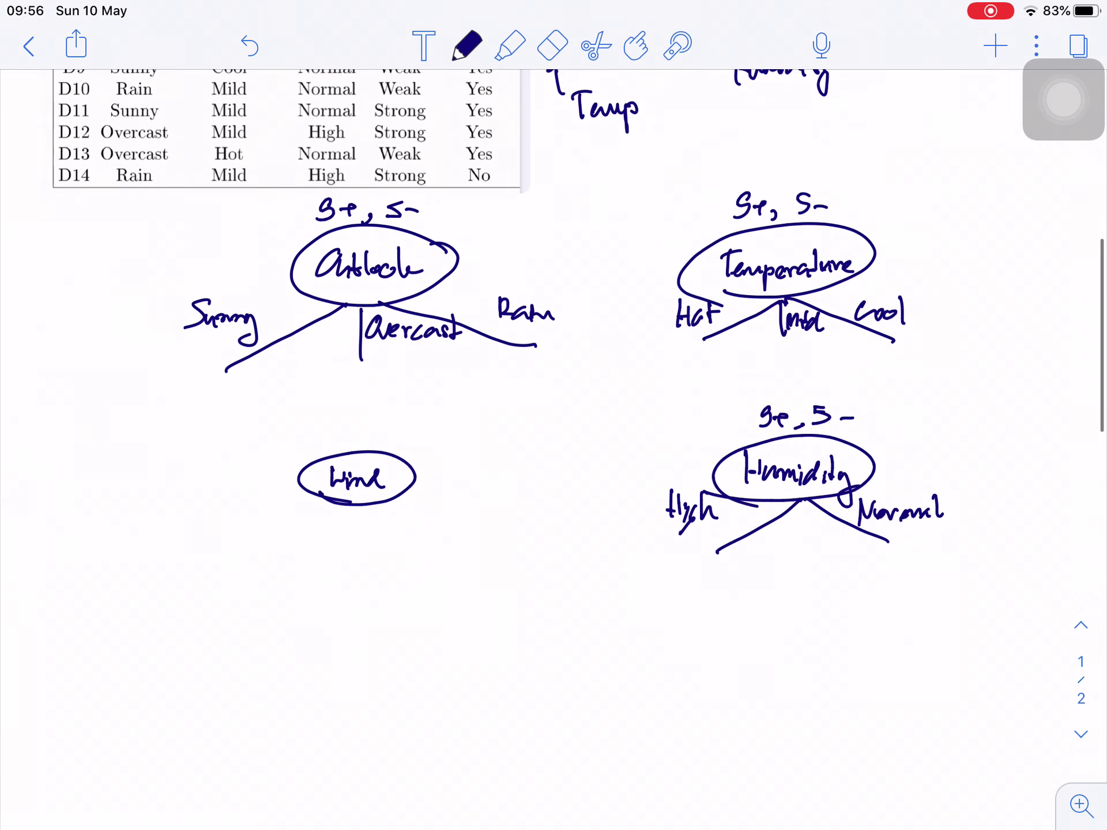
mouse_move(339, 504)
left_mouse_down()
mouse_move(226, 559)
mouse_move(240, 531)
left_mouse_up()
left_click_drag(242, 512, 260, 531)
mouse_move(259, 509)
left_mouse_down()
mouse_move(273, 528)
mouse_move(290, 519)
left_mouse_up()
left_click_drag(377, 509, 438, 553)
left_click_drag(433, 510, 448, 531)
left_click_drag(449, 523, 503, 547)
scroll(555, 433, "up", 4)
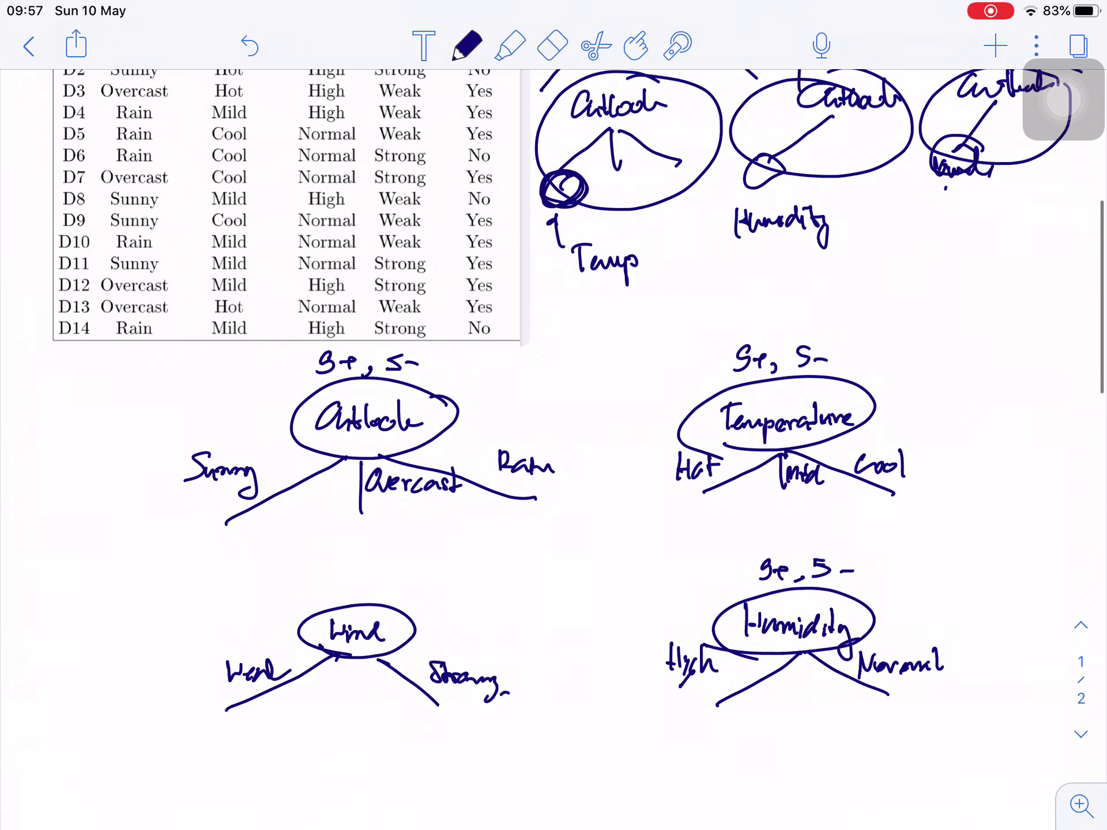
scroll(554, 433, "up", 1)
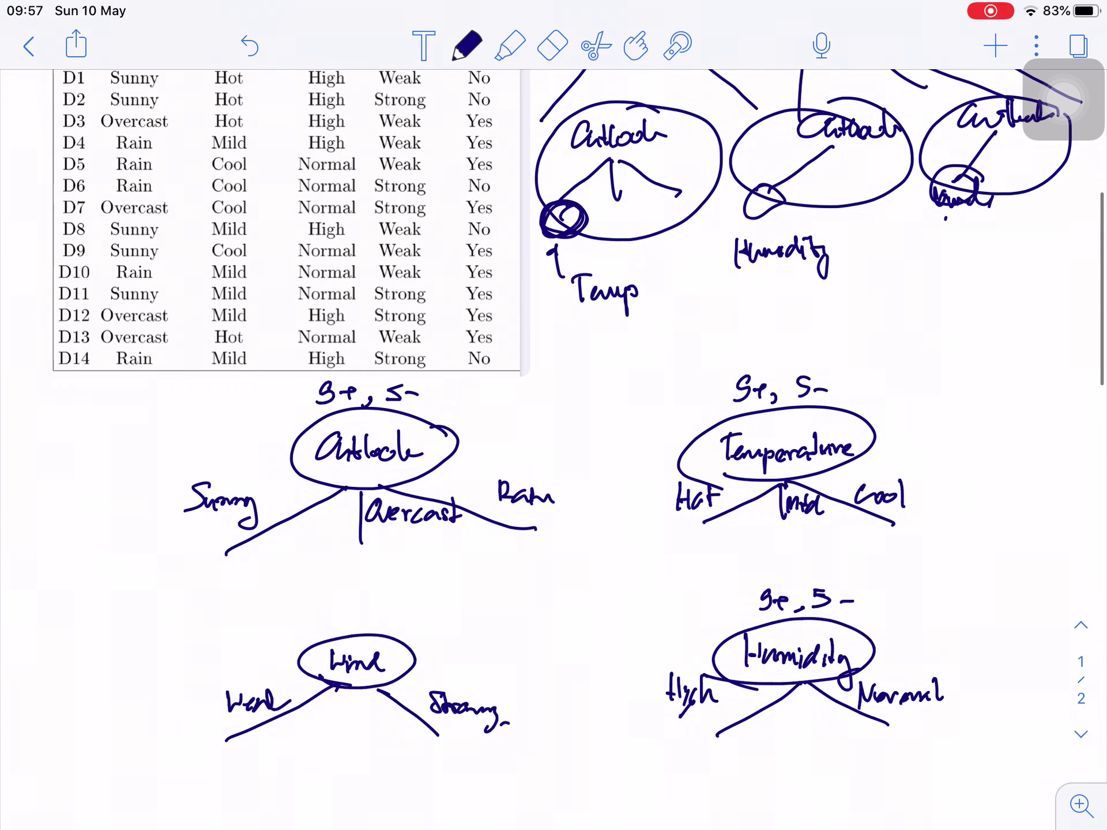
scroll(554, 433, "up", 1)
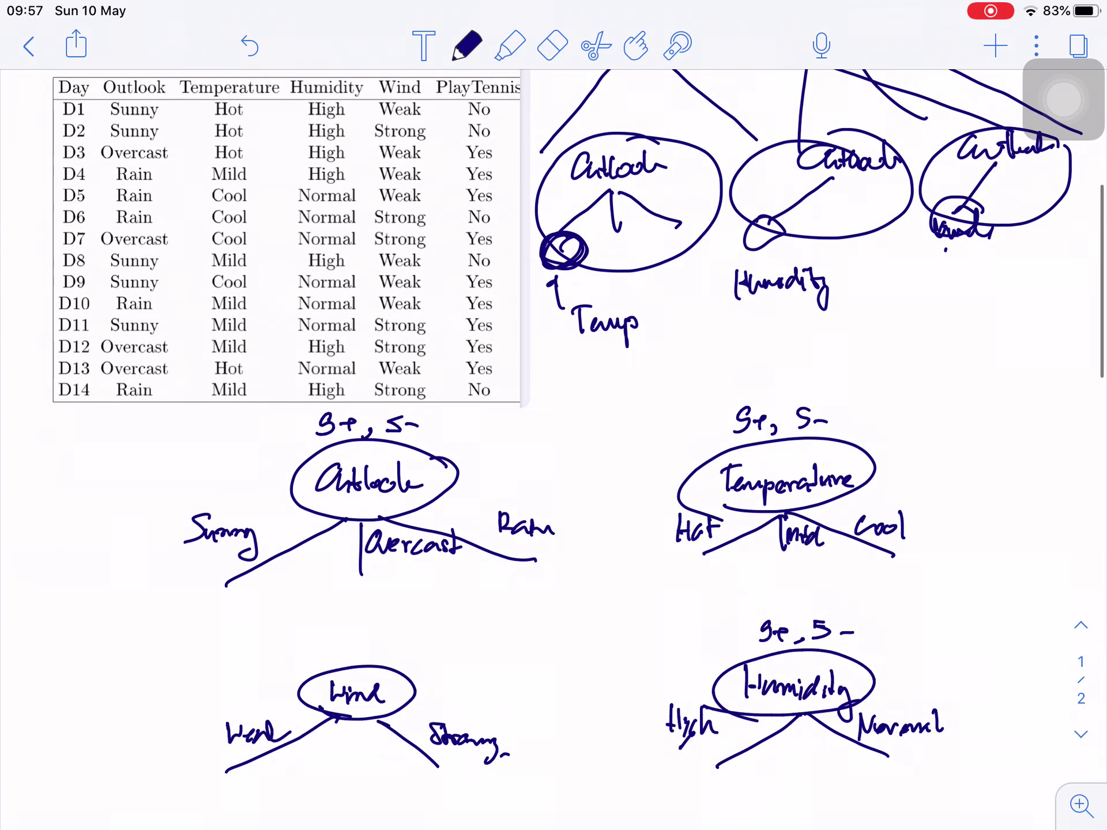
scroll(553, 433, "up", 1)
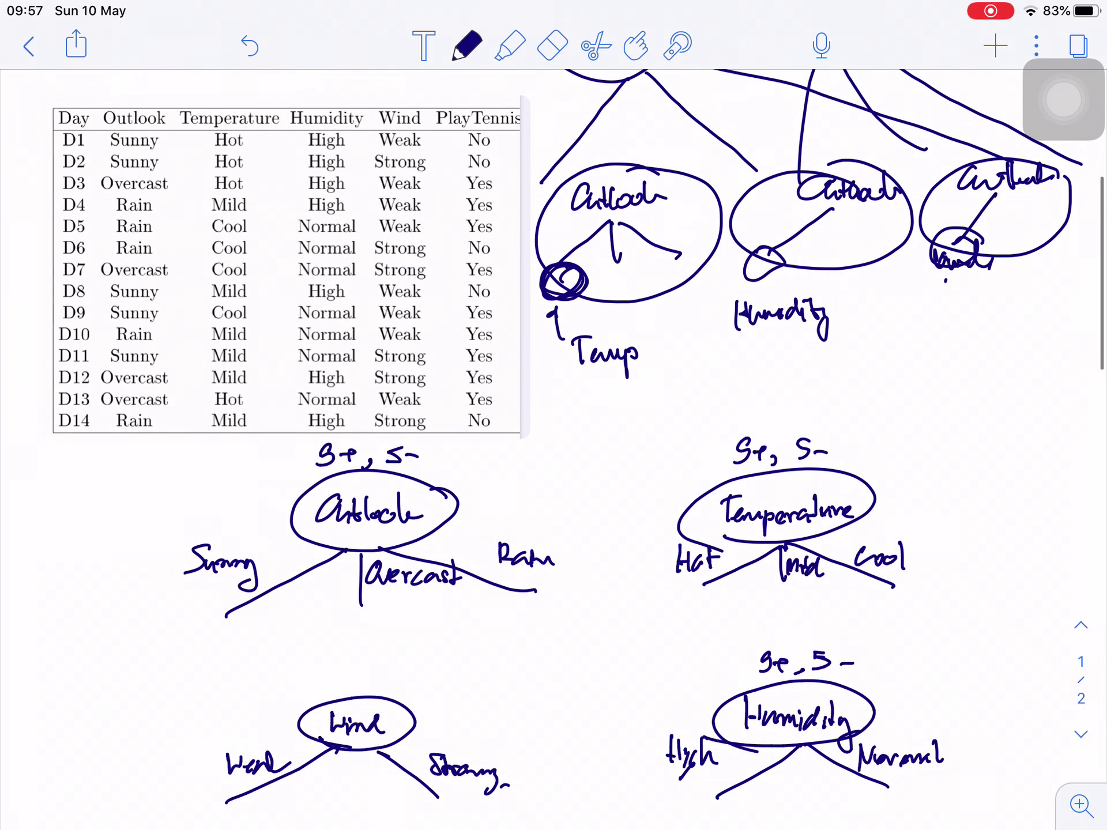
left_click(510, 45)
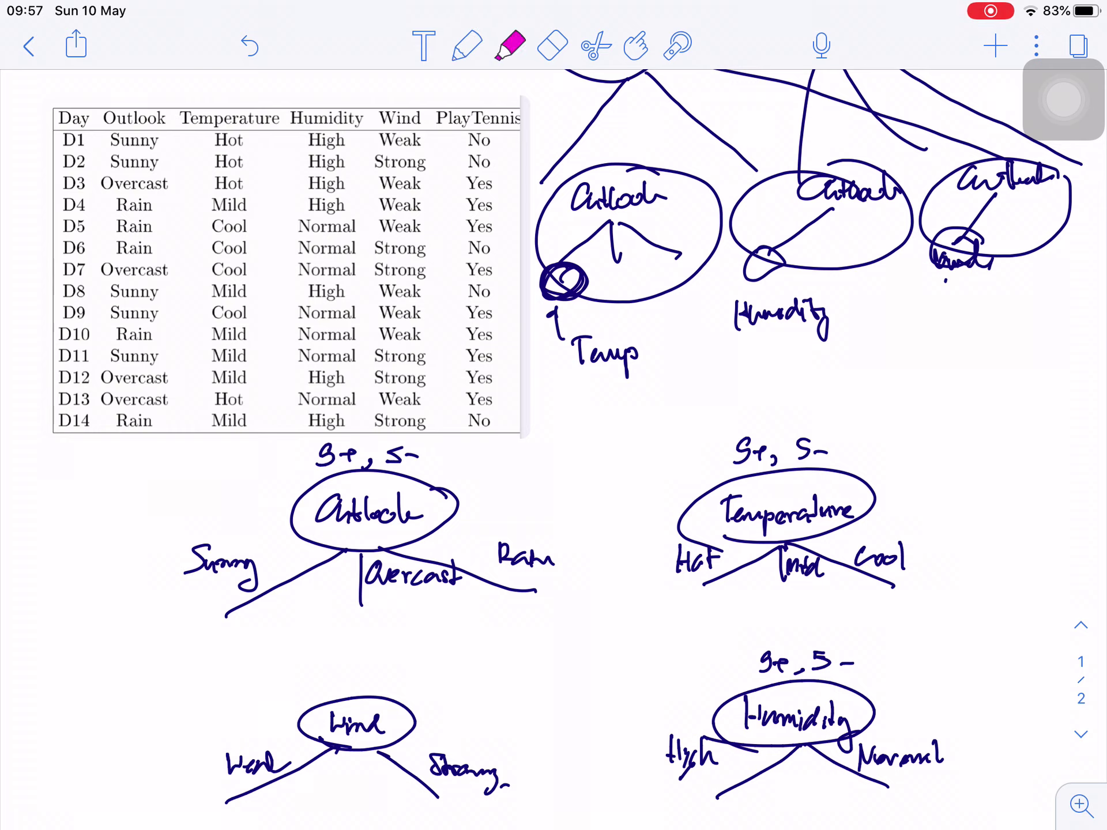
Highlight rows D1–D2, then use a thinner stroke to highlight rows D8, D9 and D11.
left_click_drag(96, 147, 502, 152)
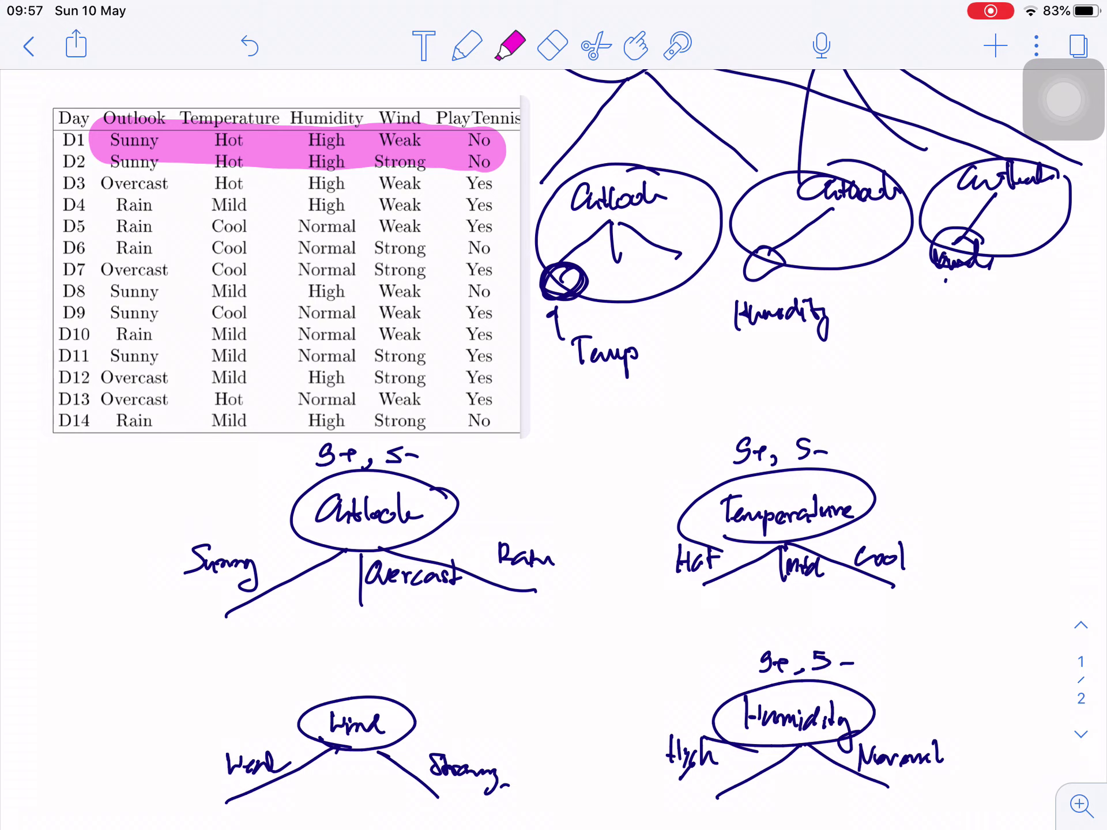
left_click(511, 45)
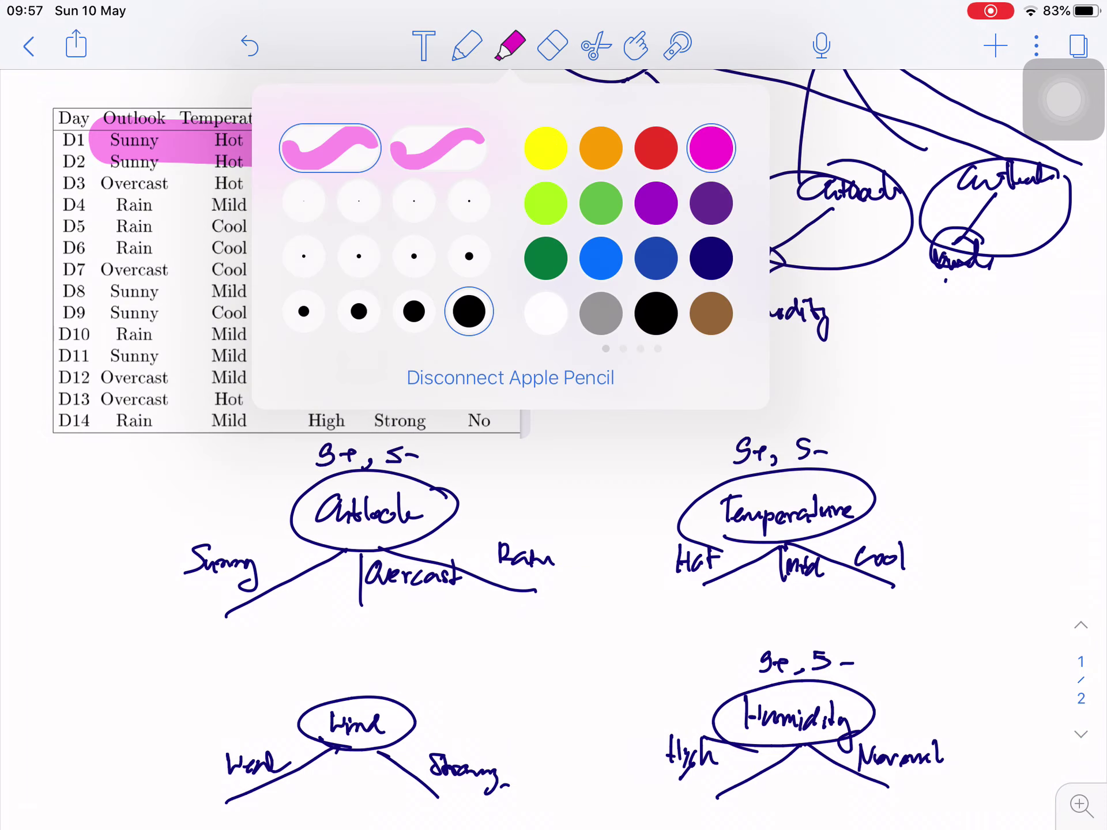
left_click(470, 257)
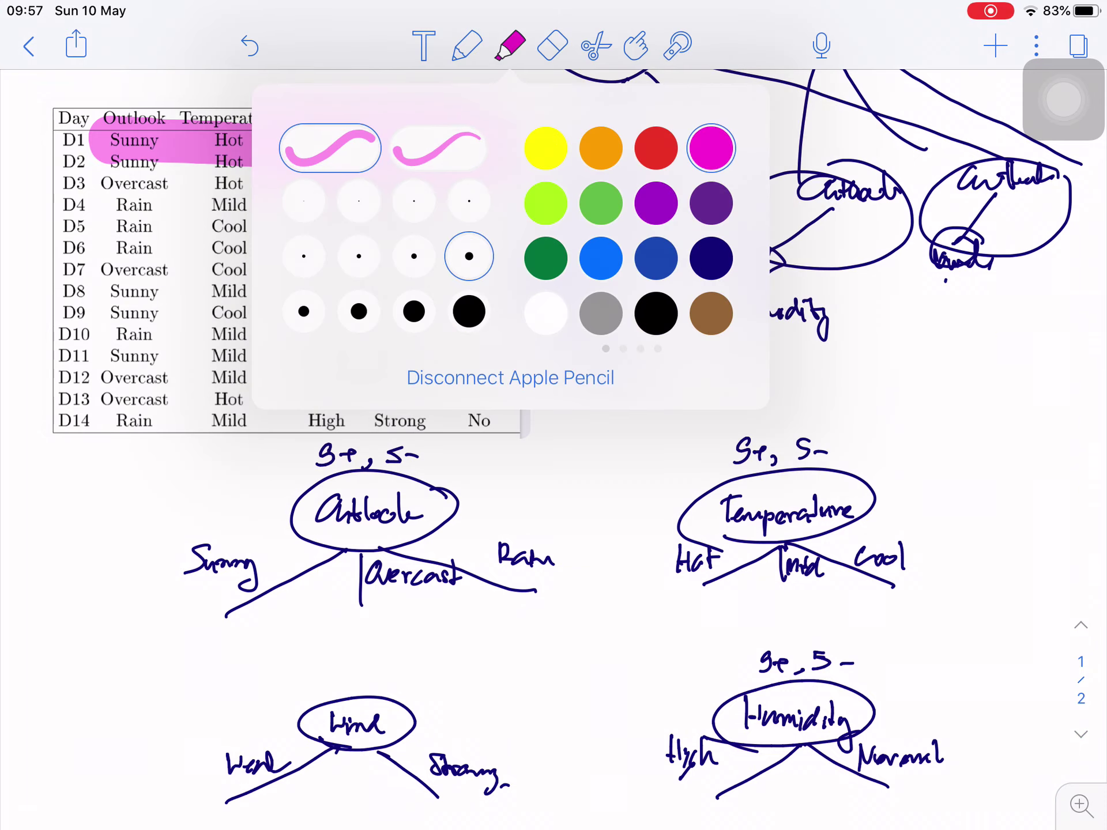
left_click(110, 295)
left_click_drag(112, 293, 493, 294)
left_click_drag(104, 313, 494, 316)
left_click_drag(105, 357, 495, 358)
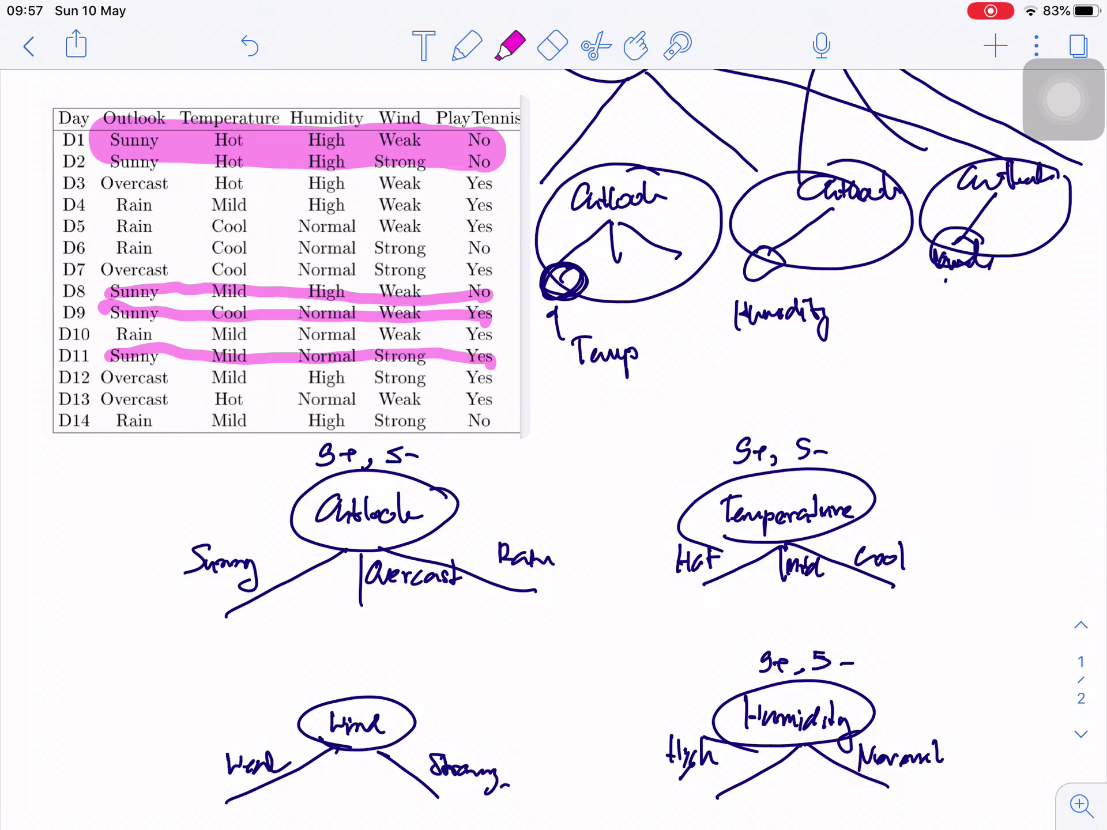
Erase the thick D1–D2 highlight and redo rows D1 and D2 in thin pink.
left_click(552, 45)
left_click(346, 148)
left_click(467, 45)
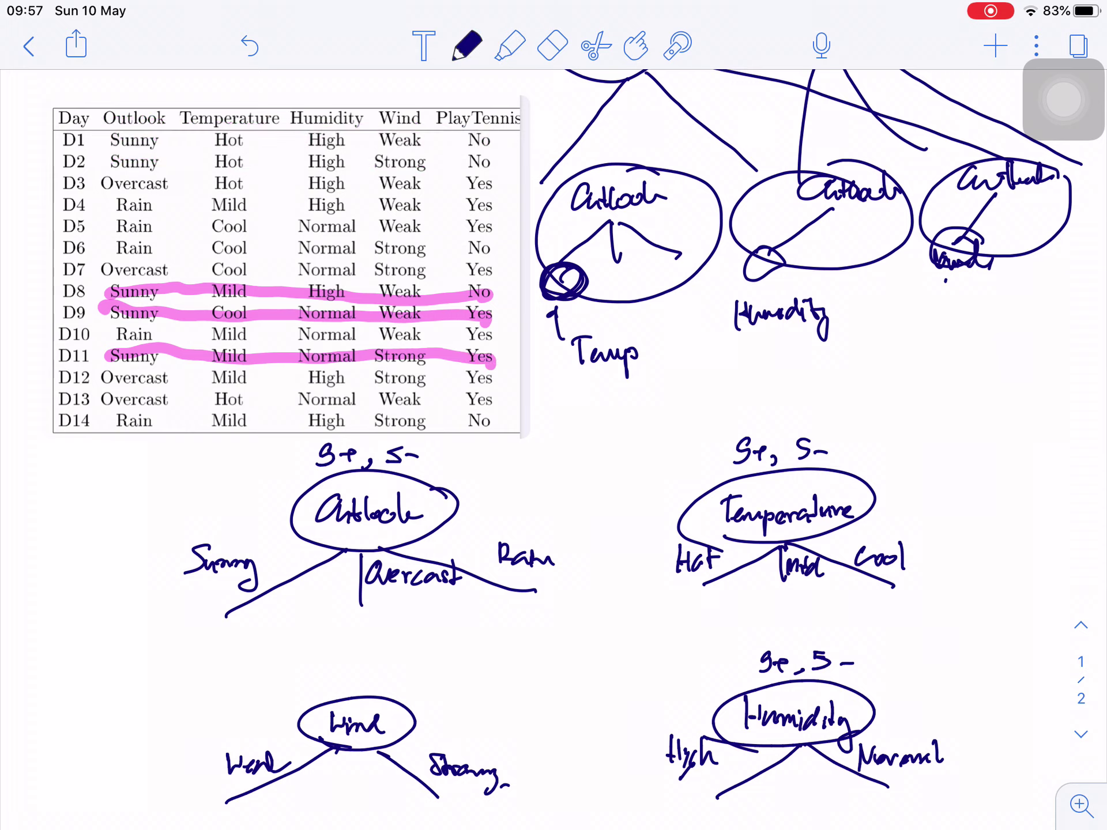
left_click_drag(107, 140, 378, 150)
left_click(249, 45)
left_click(510, 46)
left_click_drag(110, 141, 501, 140)
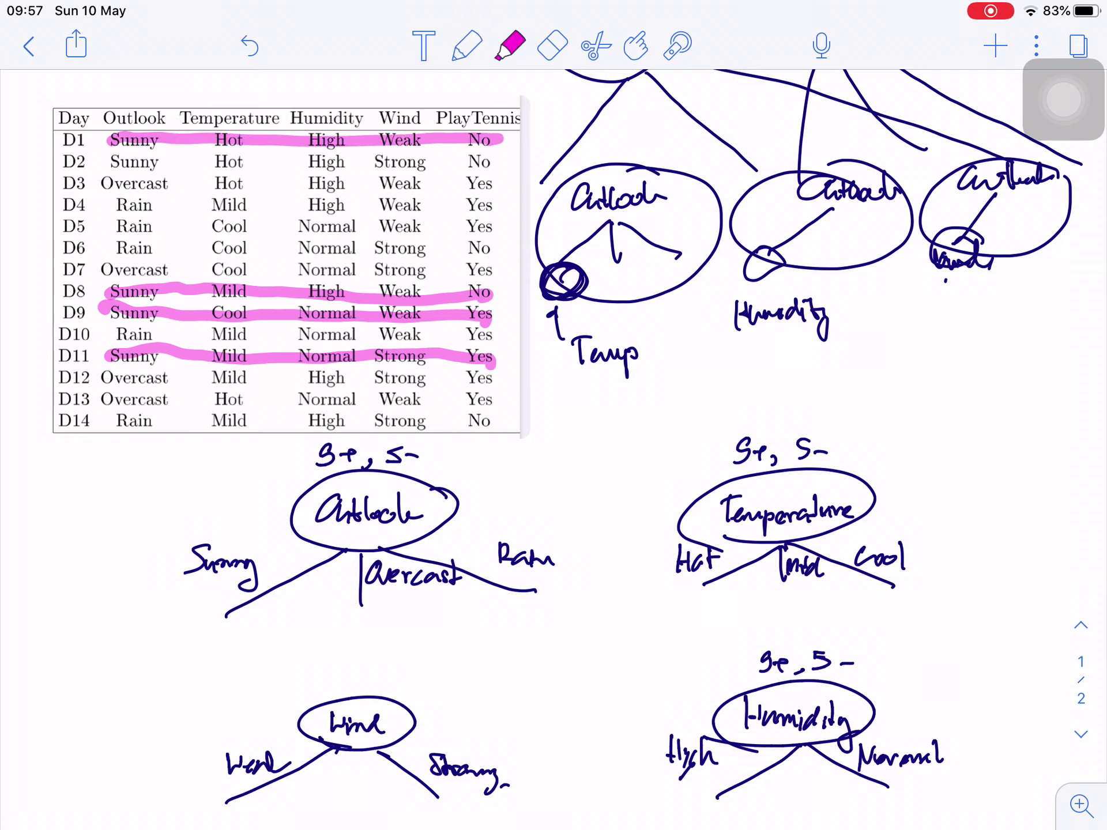
left_click_drag(111, 161, 502, 160)
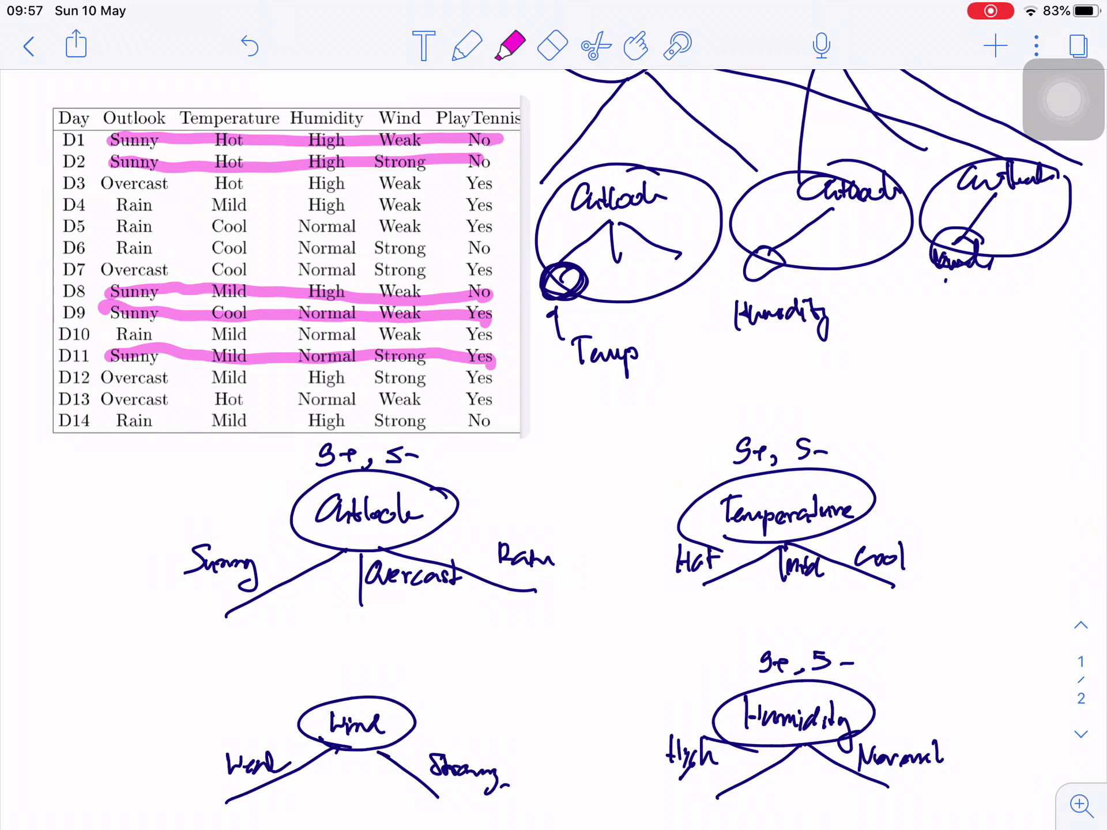
Switch the highlighter to green and mark the Yes answers in rows D9 and D11.
left_click(511, 45)
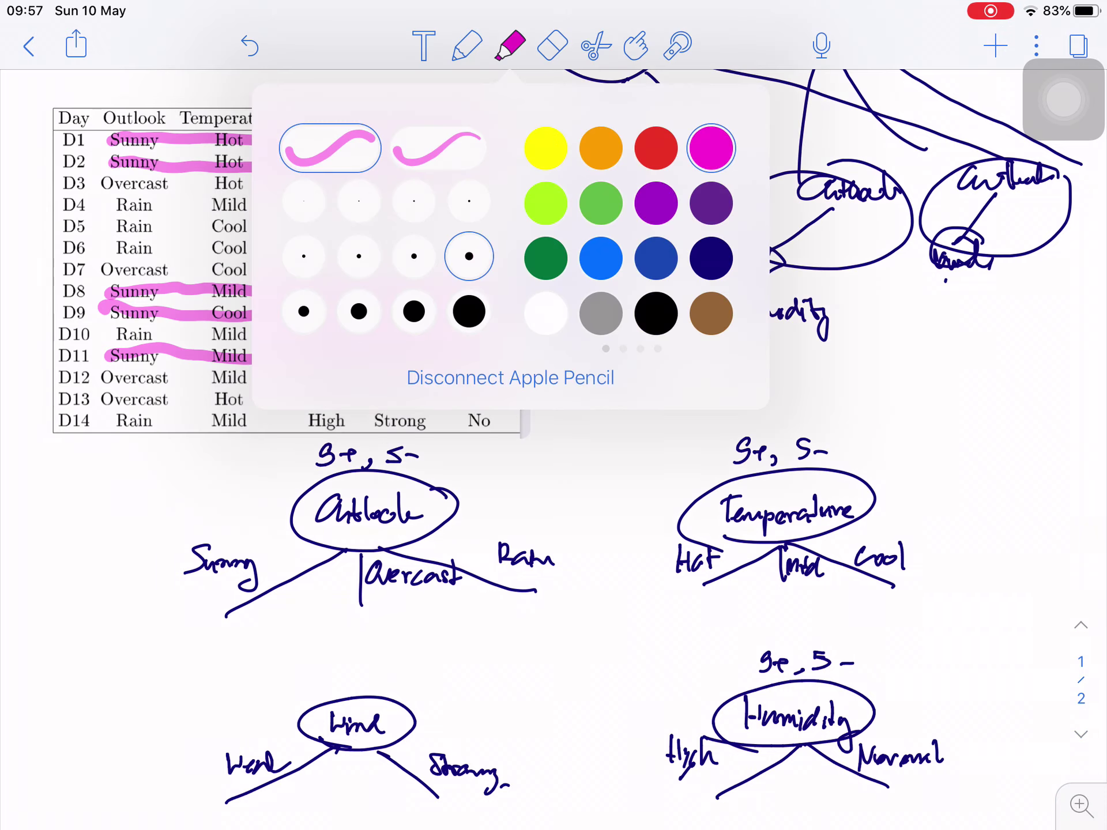
left_click(598, 202)
left_click(553, 606)
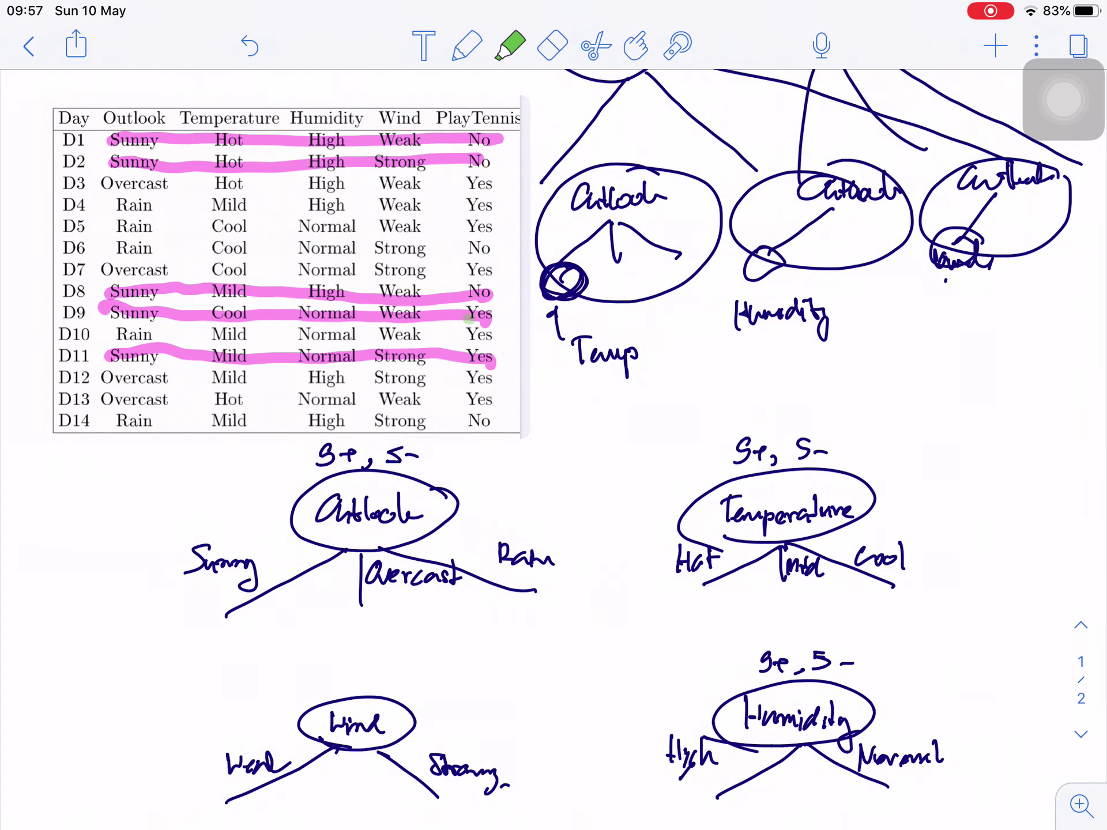
mouse_move(466, 315)
left_mouse_down()
mouse_move(495, 314)
mouse_move(502, 348)
left_mouse_up()
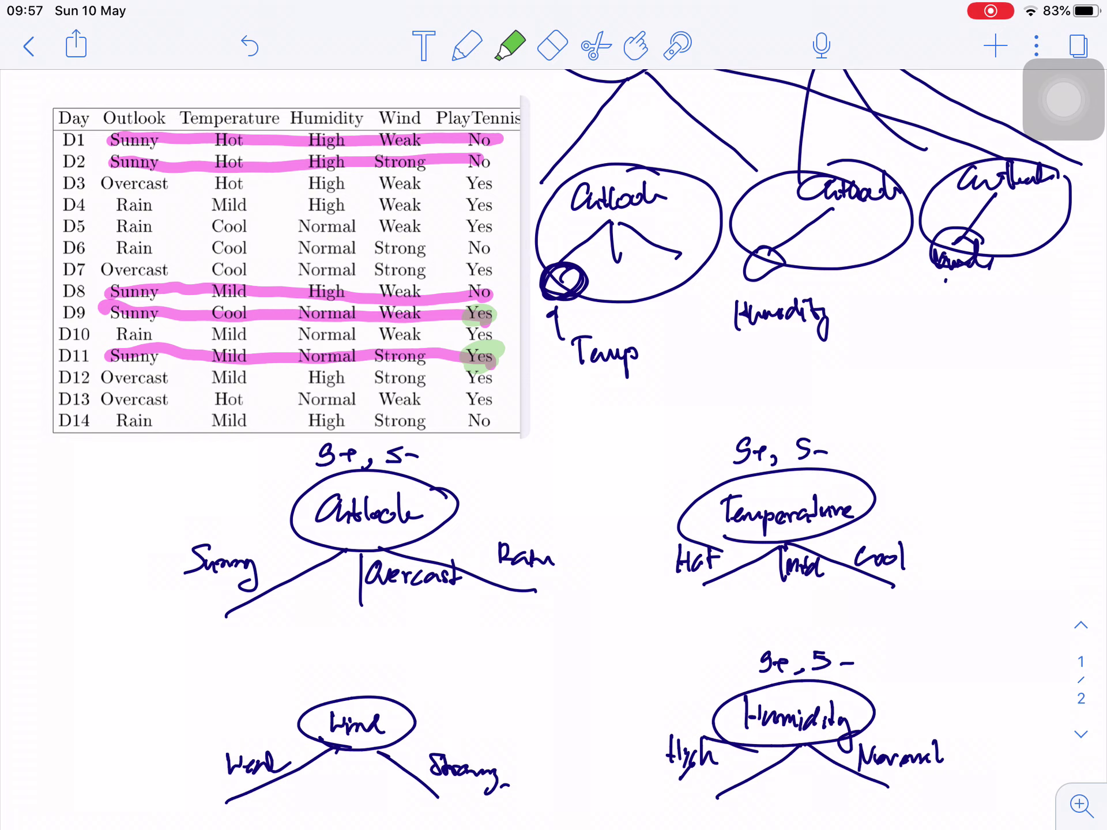
Write '2+, 3-' under the Sunny branch with the pen.
left_click(467, 46)
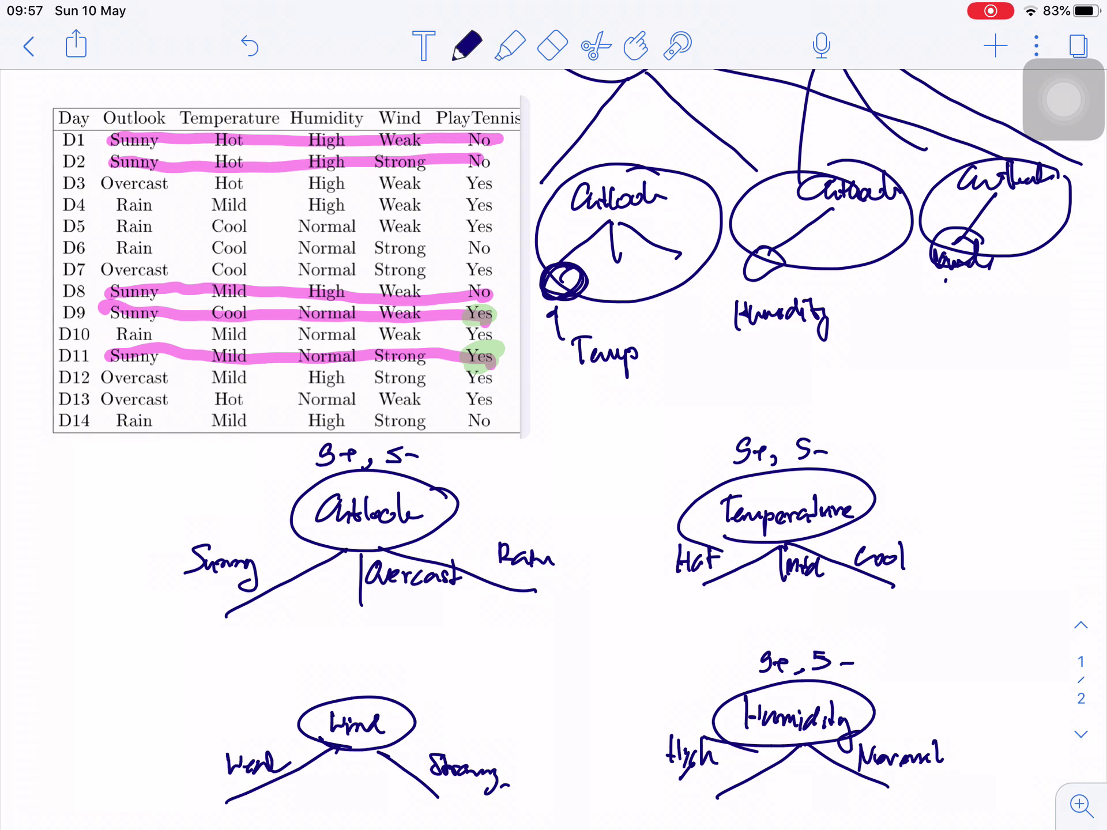
mouse_move(180, 625)
left_mouse_down()
mouse_move(196, 643)
mouse_move(216, 636)
mouse_move(213, 647)
left_mouse_up()
mouse_move(224, 643)
left_mouse_down()
mouse_move(220, 657)
mouse_move(275, 637)
left_mouse_up()
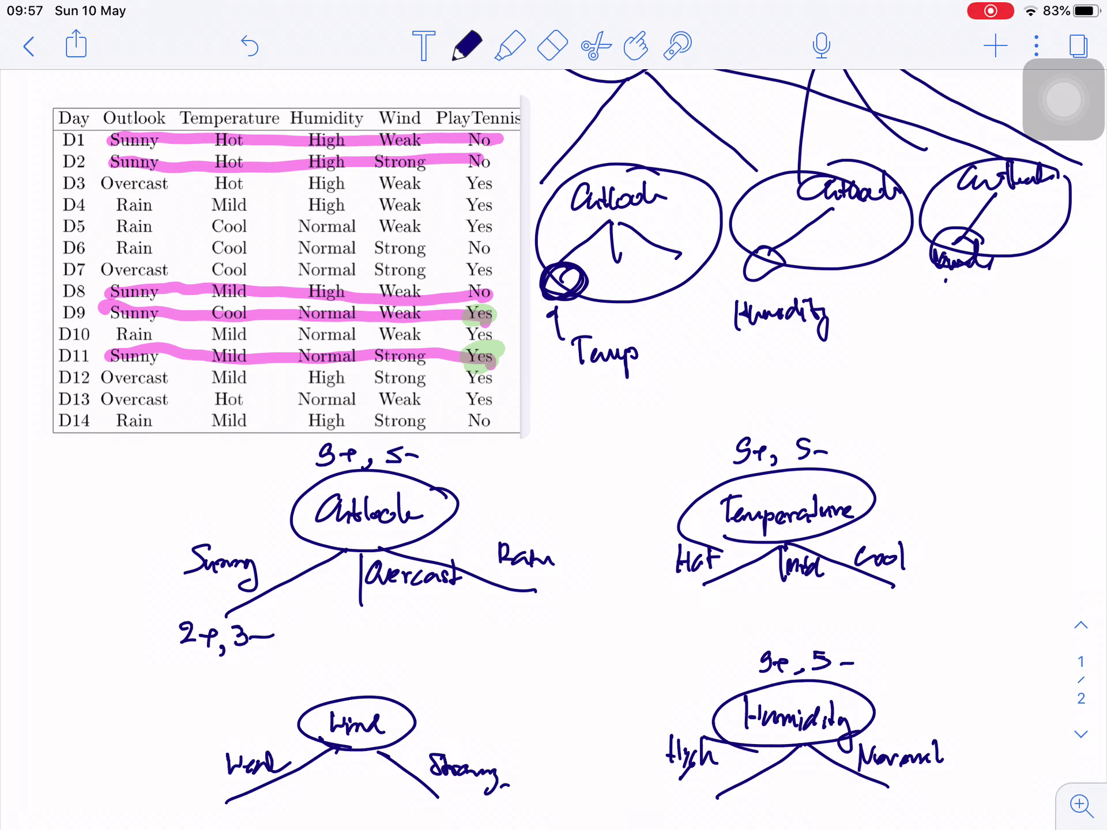
Erase the pink highlights from the Sunny rows, keeping the green marks.
left_click(553, 45)
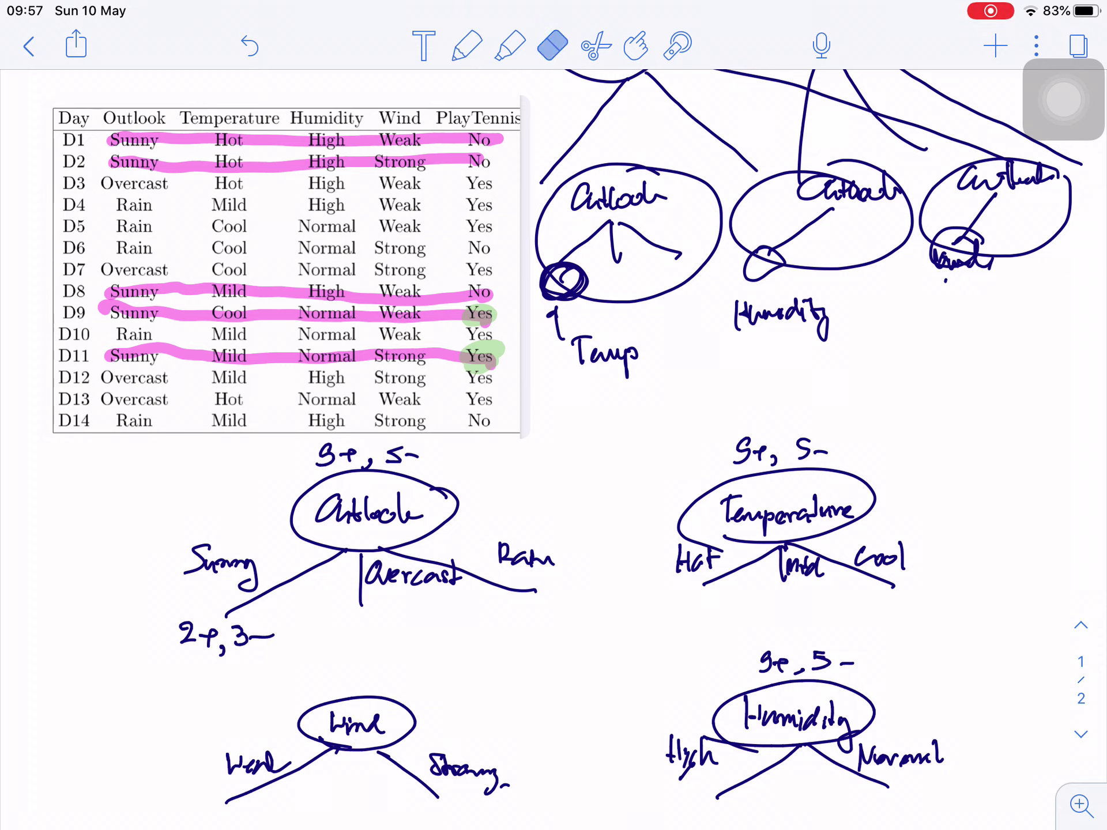
left_click_drag(130, 140, 485, 165)
left_click_drag(113, 294, 484, 357)
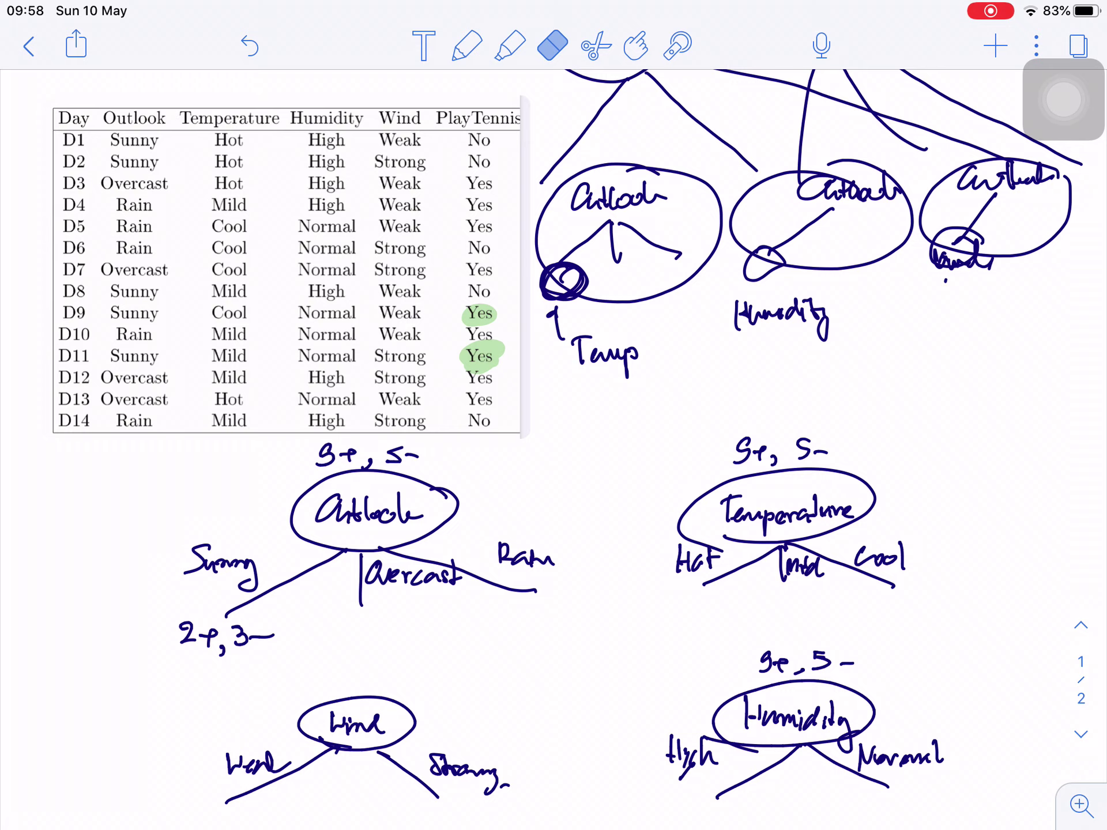
left_click(467, 46)
left_click_drag(95, 183, 403, 191)
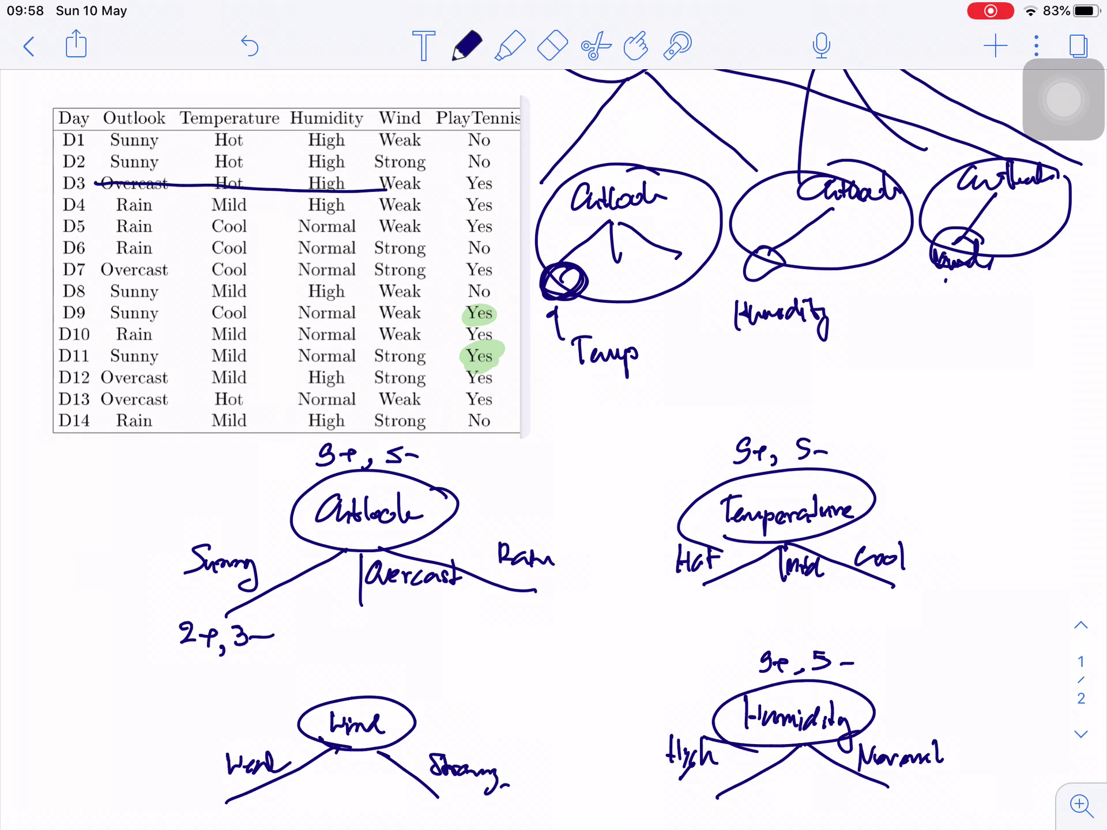
left_click(249, 46)
left_click(511, 45)
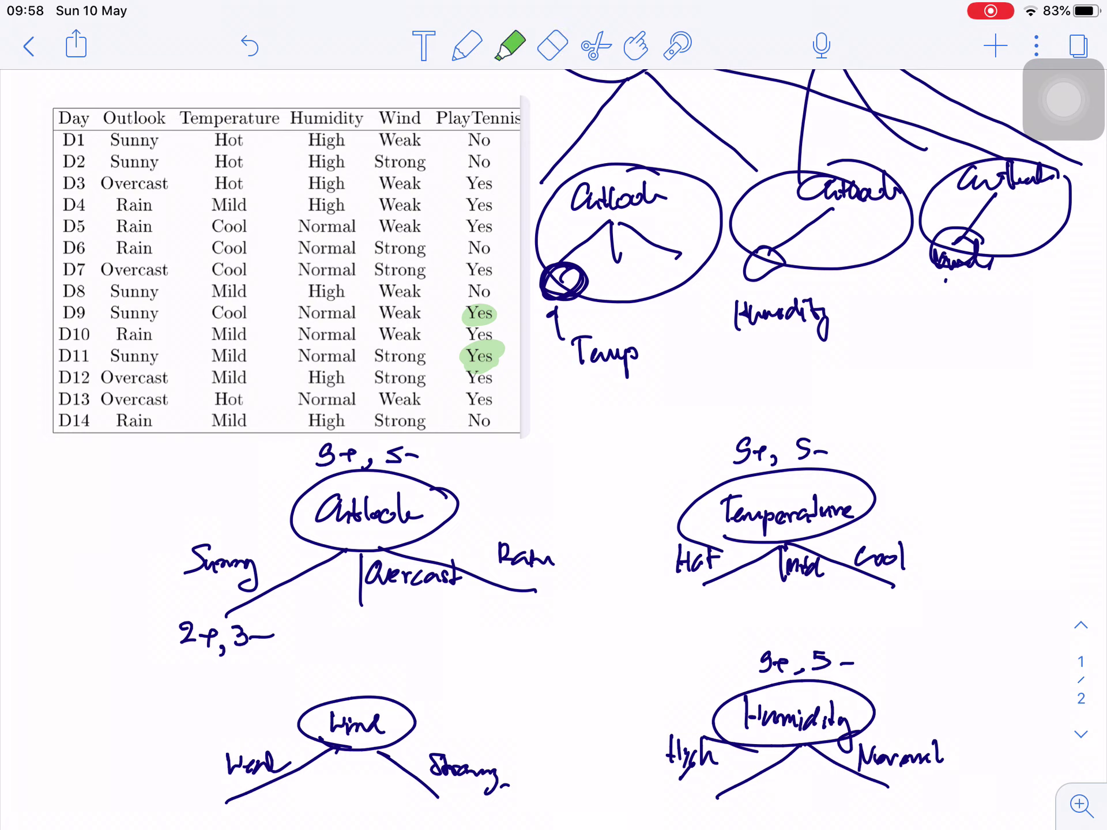
left_click(511, 45)
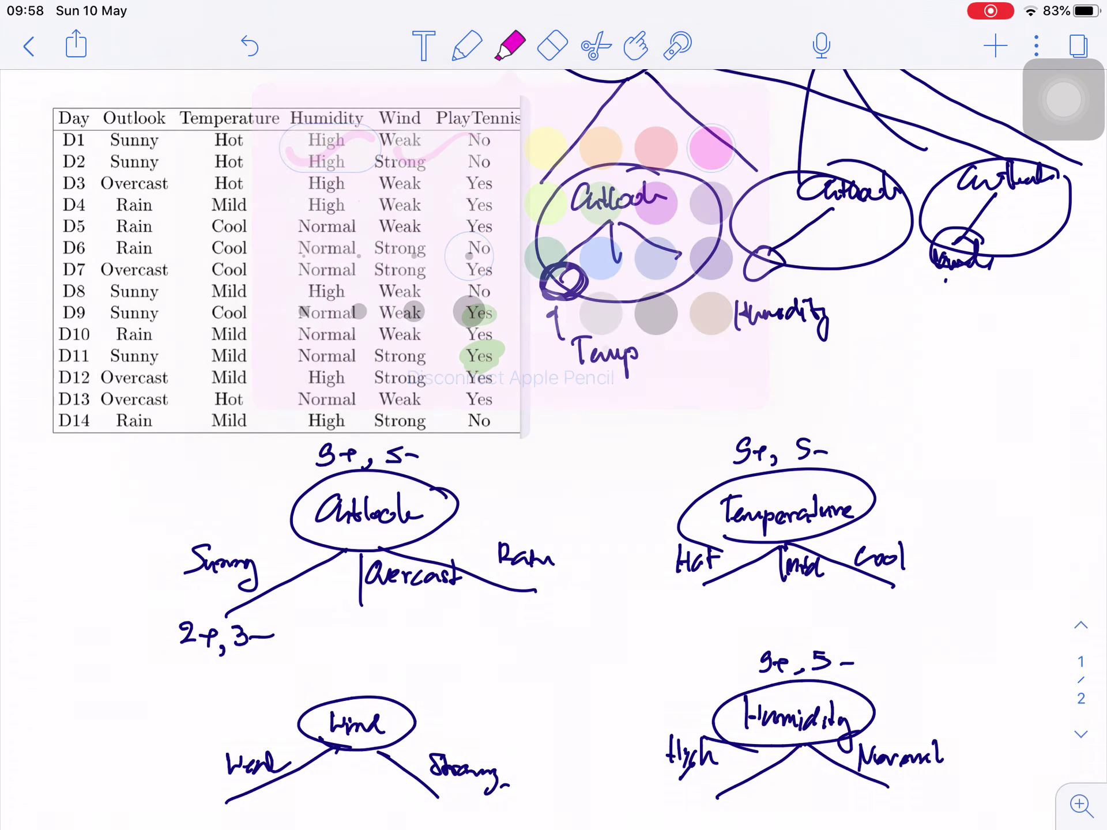
Highlight the Overcast rows D3, D7, D12 and D13 in pink.
left_click_drag(93, 183, 499, 185)
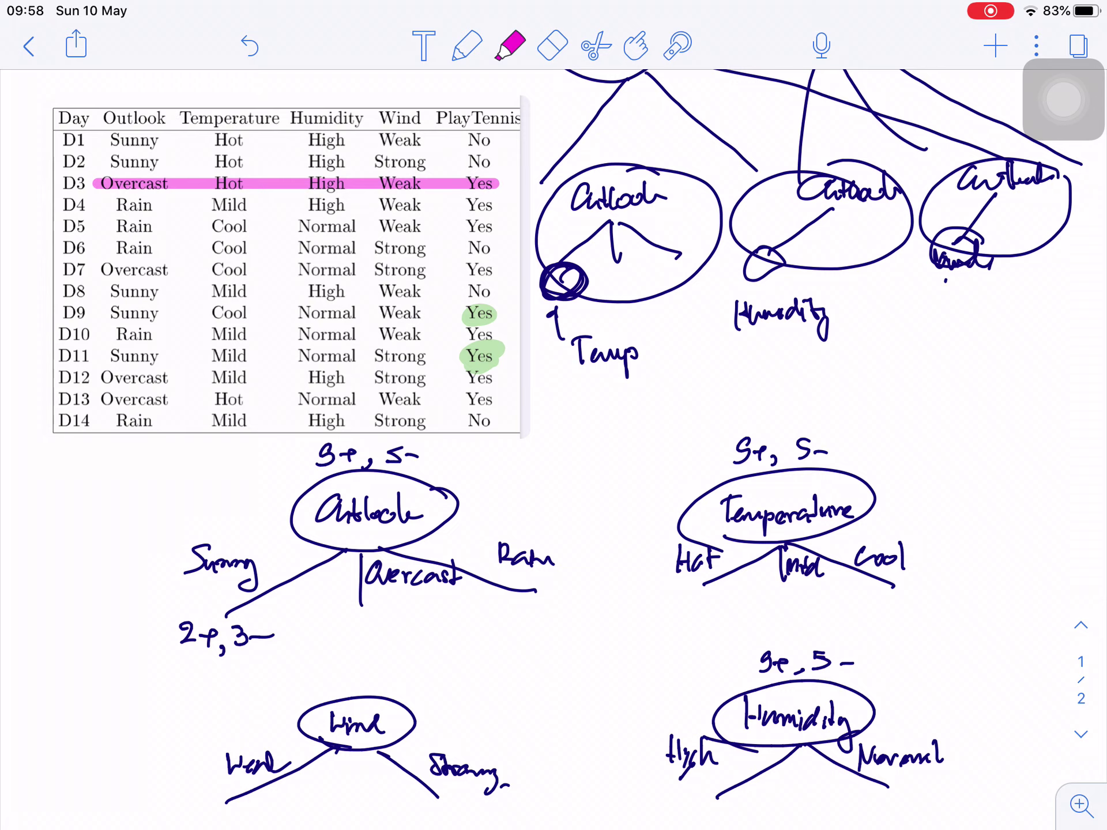
left_click_drag(93, 272, 498, 271)
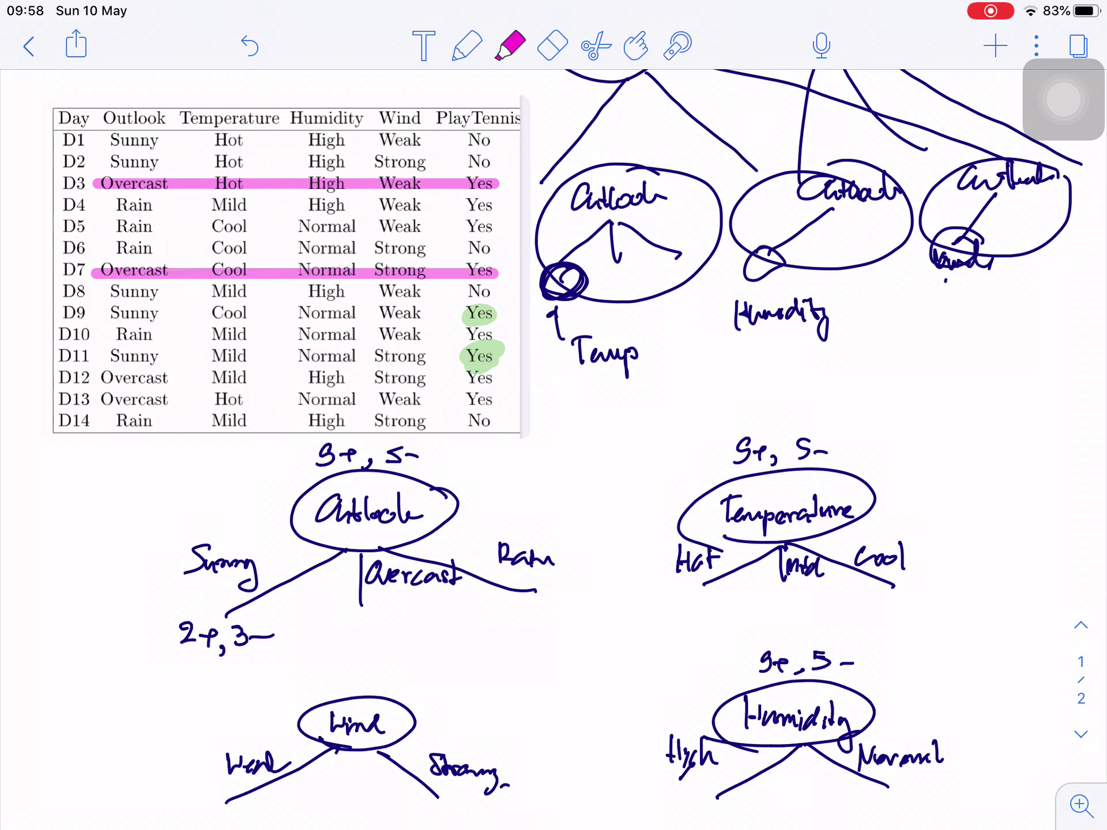
left_click_drag(96, 376, 498, 375)
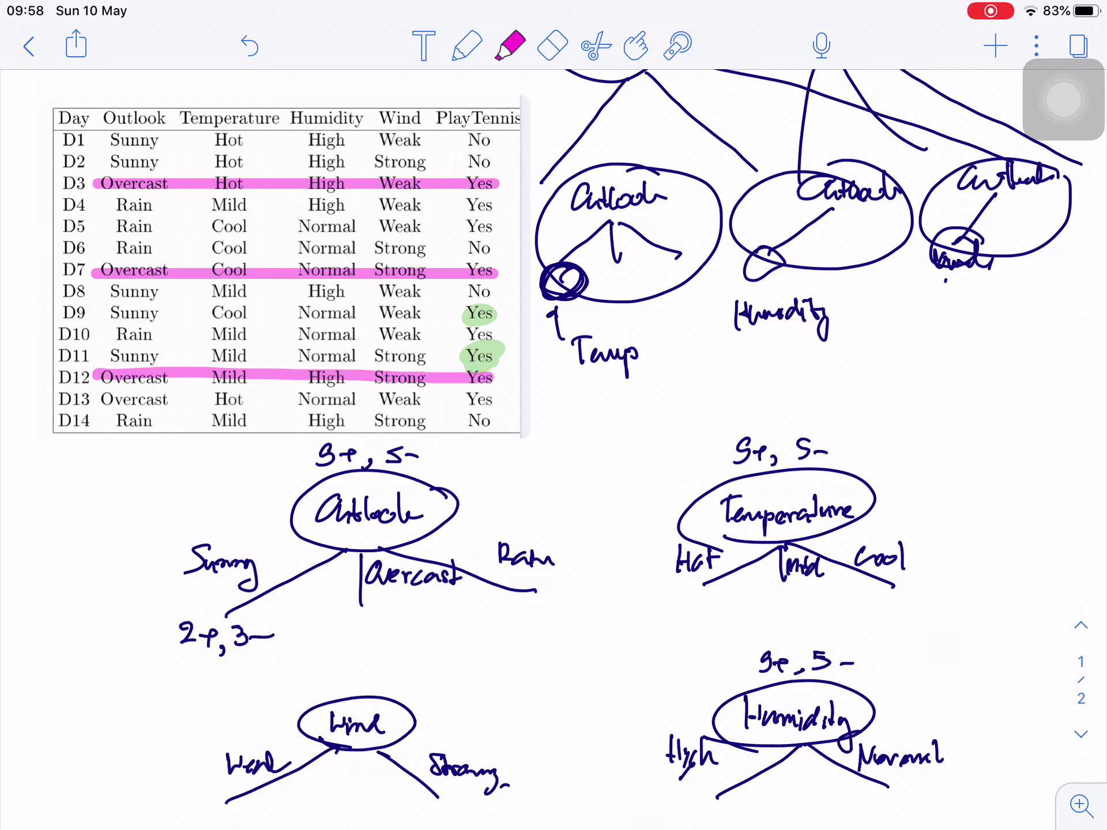
left_click_drag(87, 403, 499, 403)
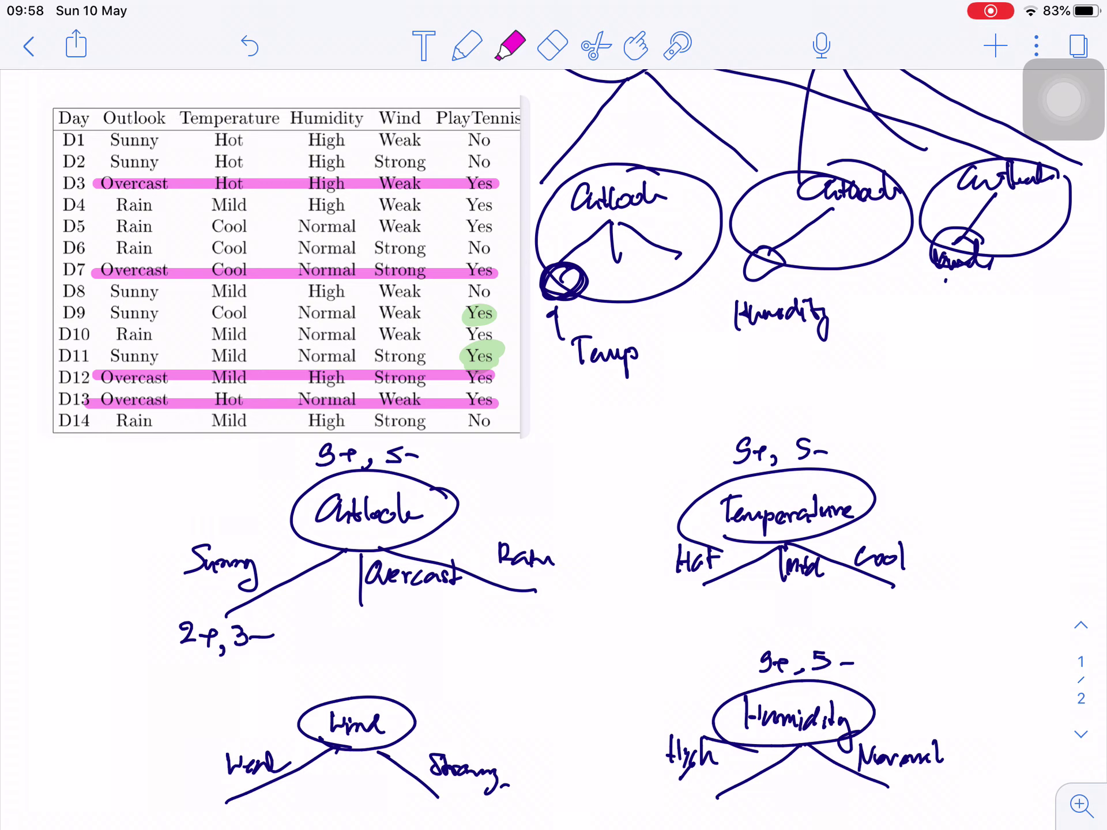
Switch the highlighter to green and mark the Yes cells in the Overcast rows, including D3 and D7.
left_click(467, 46)
left_click(510, 46)
left_click(511, 46)
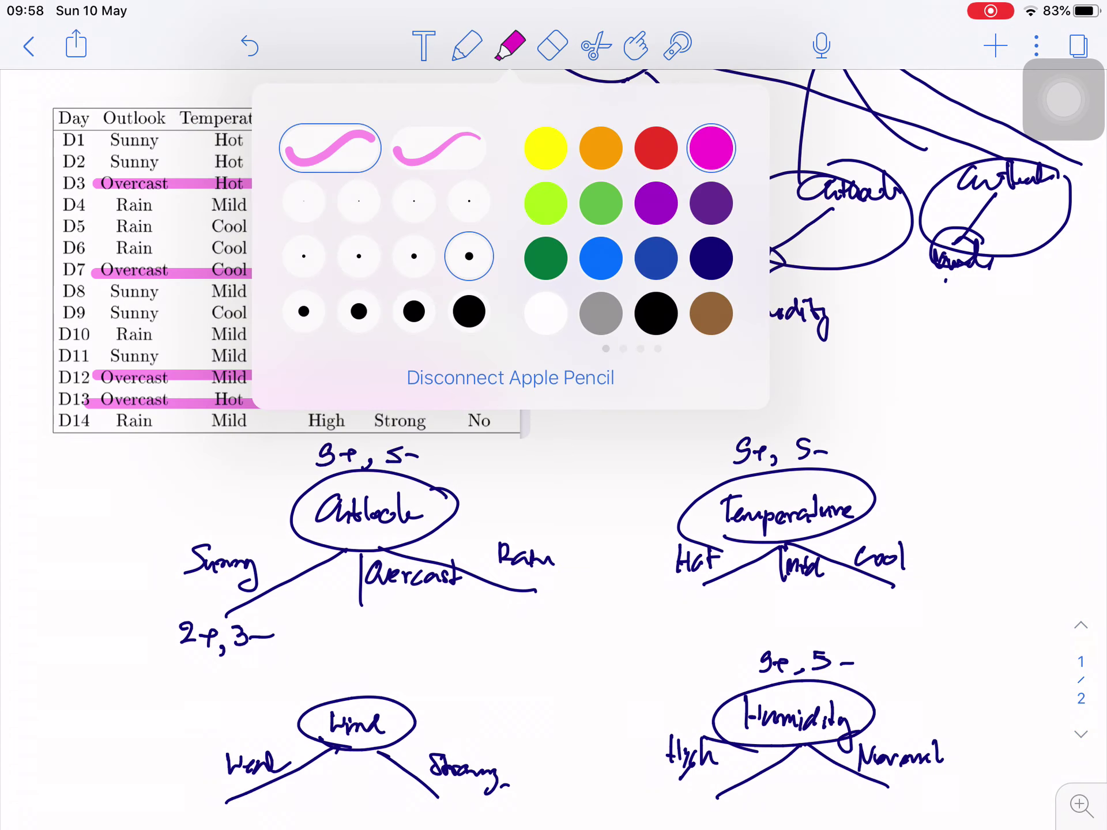
left_click(606, 520)
left_click_drag(463, 313, 498, 314)
left_click_drag(462, 357, 497, 357)
mouse_move(468, 184)
left_mouse_down()
mouse_move(499, 185)
mouse_move(498, 207)
left_mouse_up()
left_click_drag(466, 270, 499, 270)
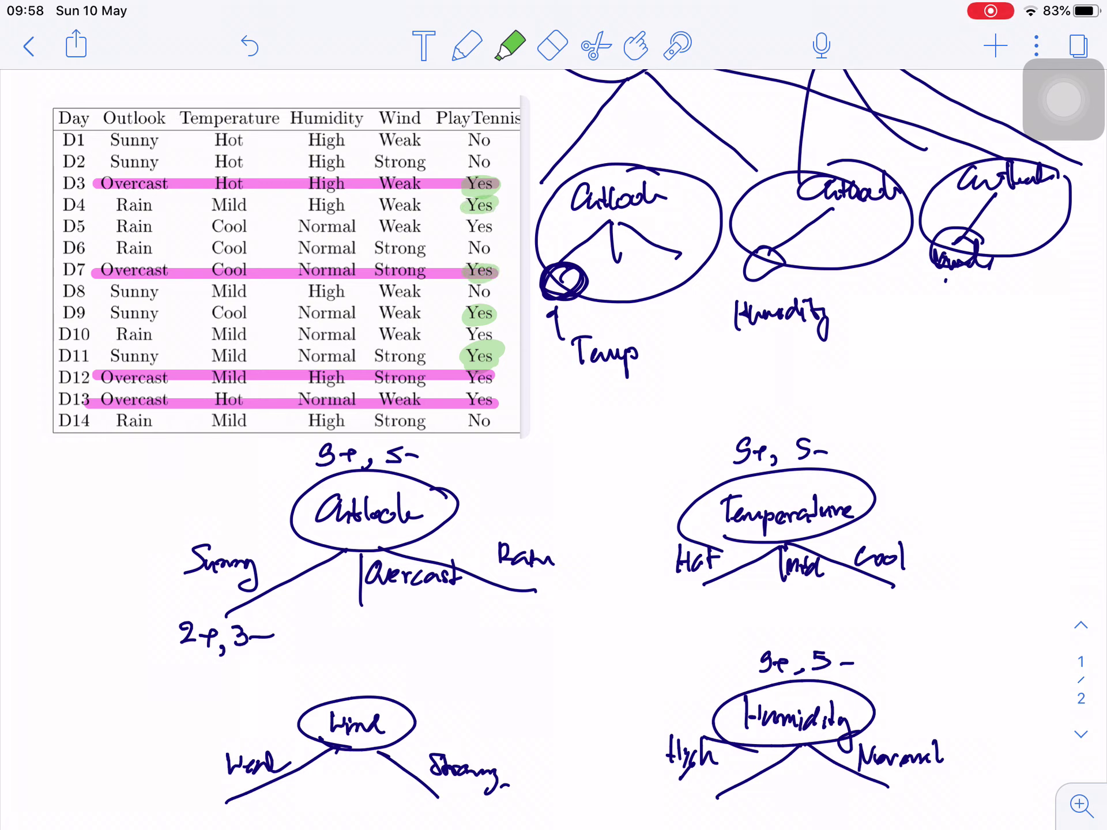
Erase the mistaken green mark near row D4 and mark Yes in rows D12 and D13.
left_click(552, 45)
left_click(481, 205)
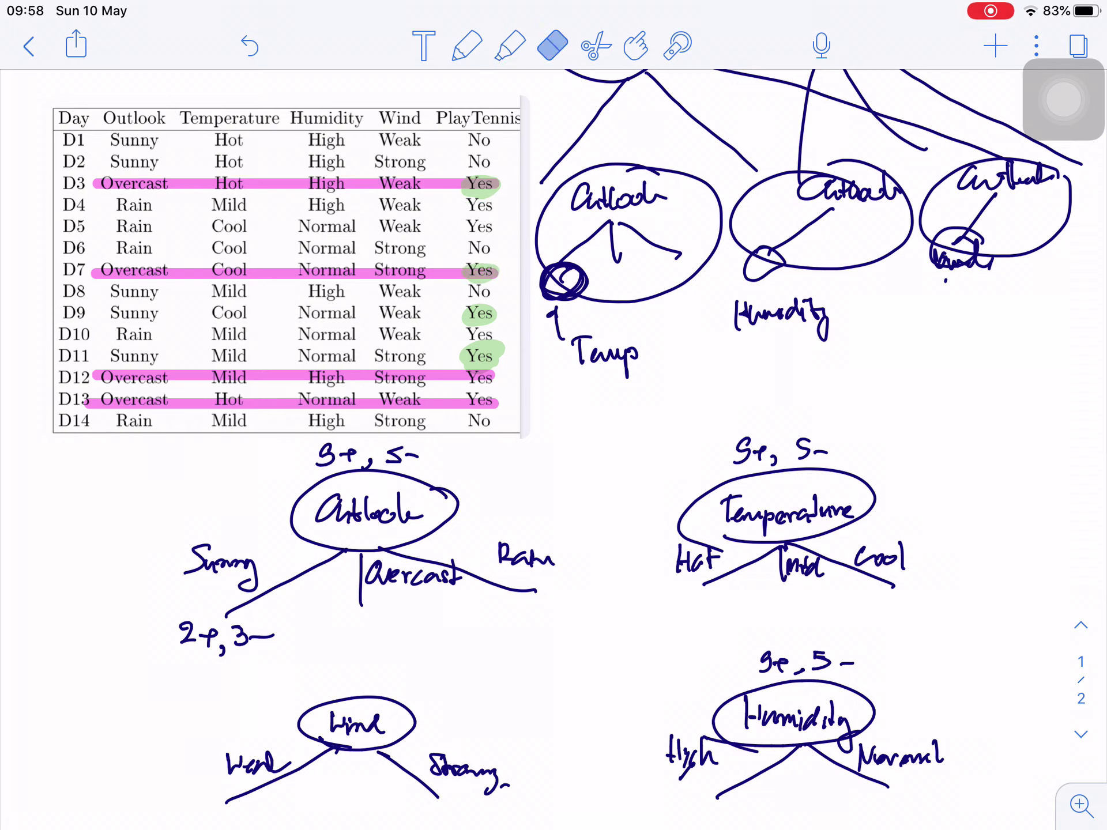
left_click(467, 45)
left_click(510, 45)
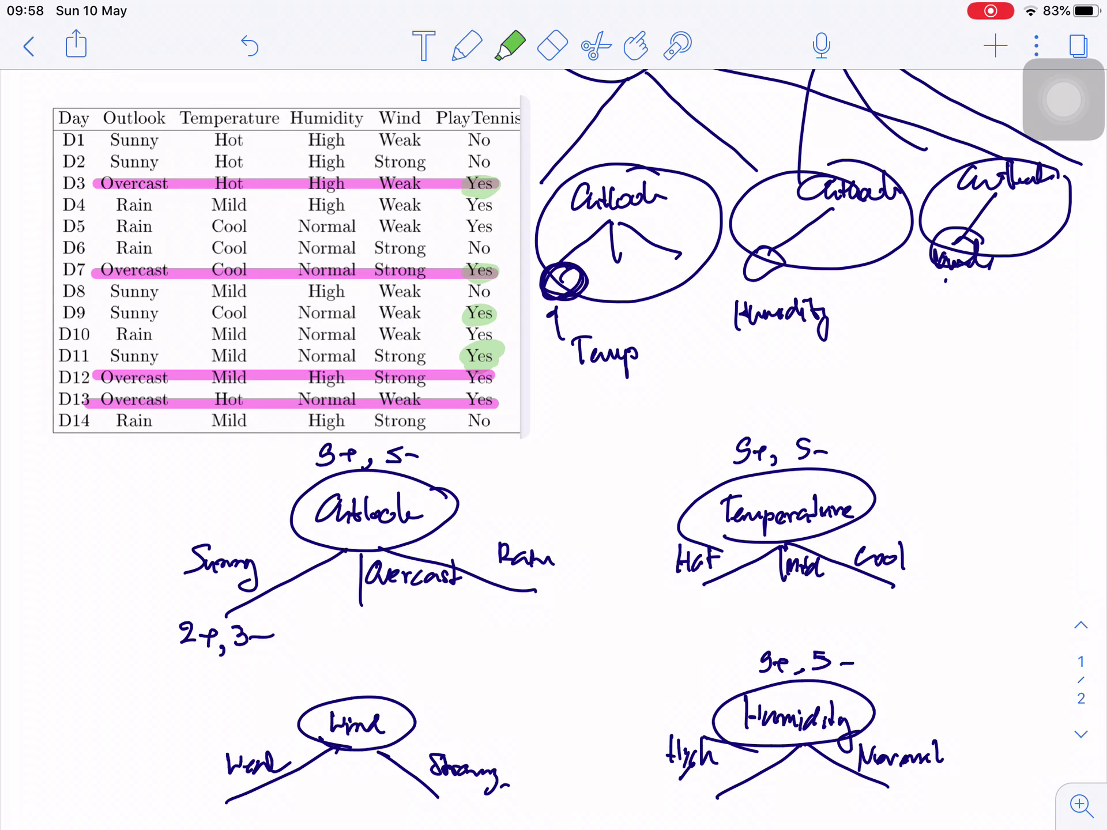
left_click_drag(478, 394, 489, 410)
Write '4+' under the Overcast branch and erase the Overcast rows' pink highlights.
left_click(467, 46)
mouse_move(329, 621)
left_mouse_down()
mouse_move(347, 638)
mouse_move(371, 632)
mouse_move(374, 652)
left_mouse_up()
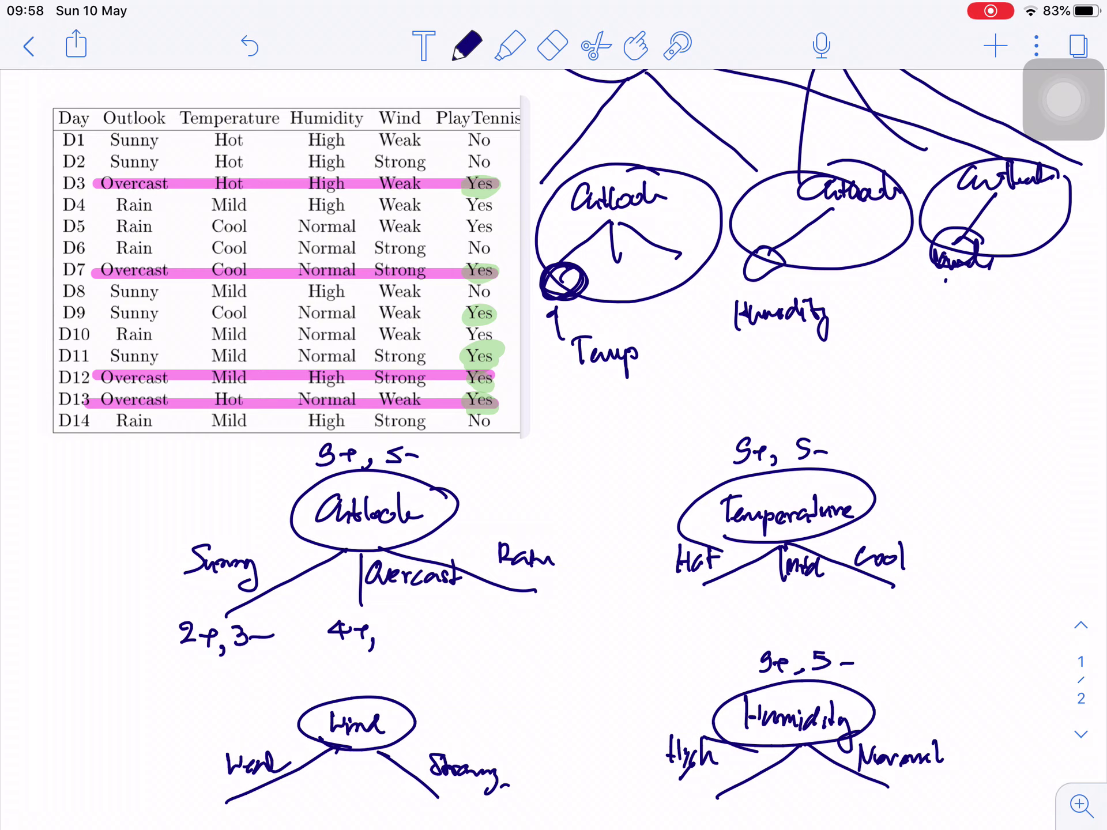
left_click(553, 45)
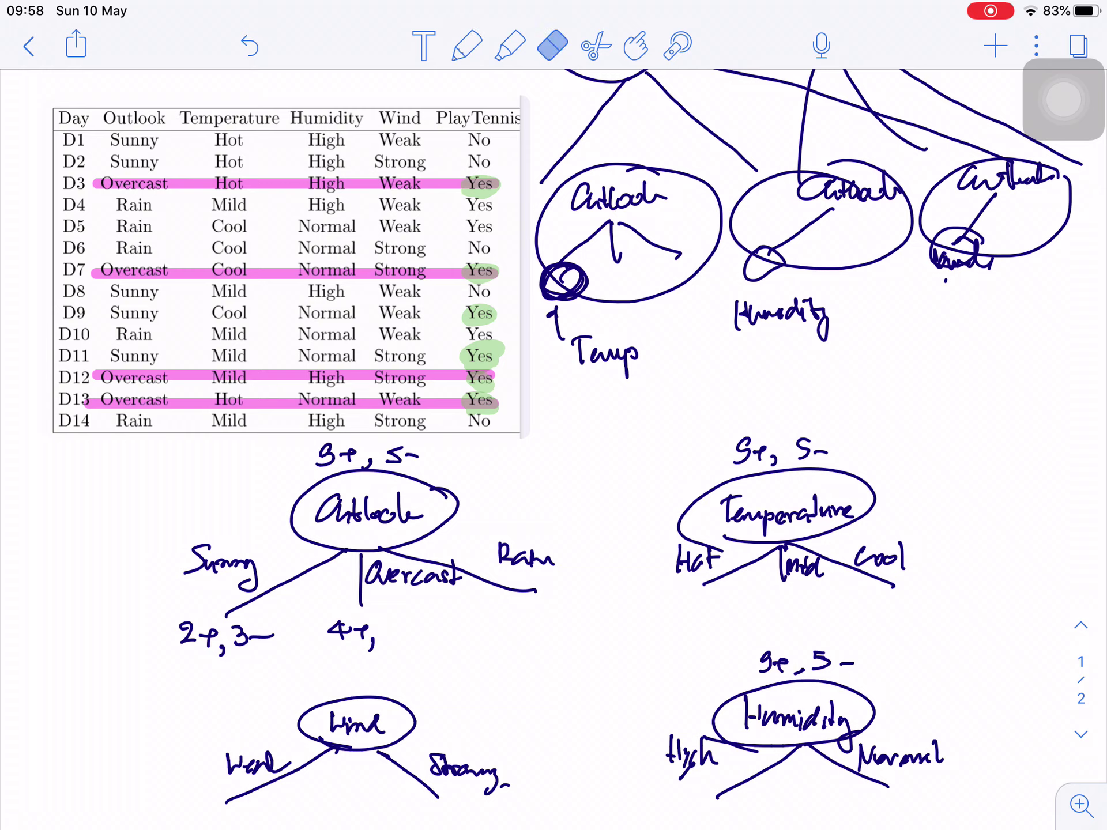
left_click_drag(371, 640, 374, 652)
left_click_drag(294, 184, 294, 403)
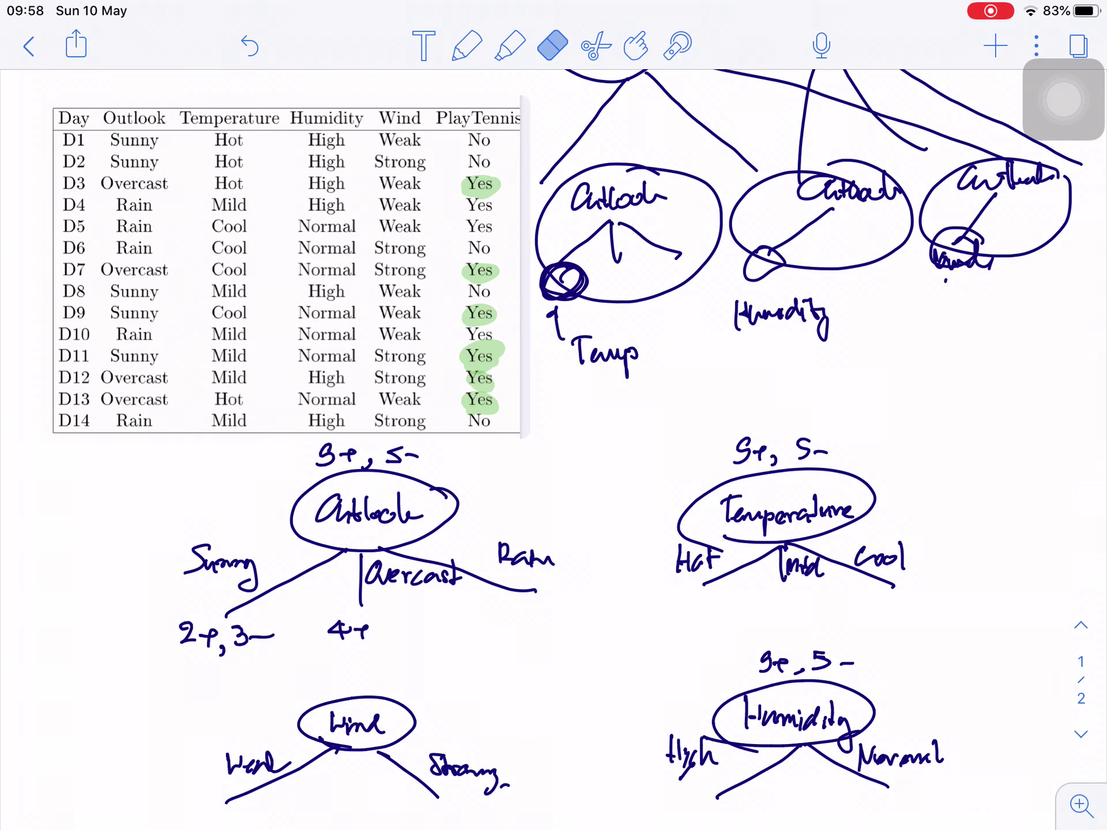
Set the highlighter to pink and highlight Rain rows D4, D5, D6, D10 and D14.
left_click(467, 45)
left_click(511, 45)
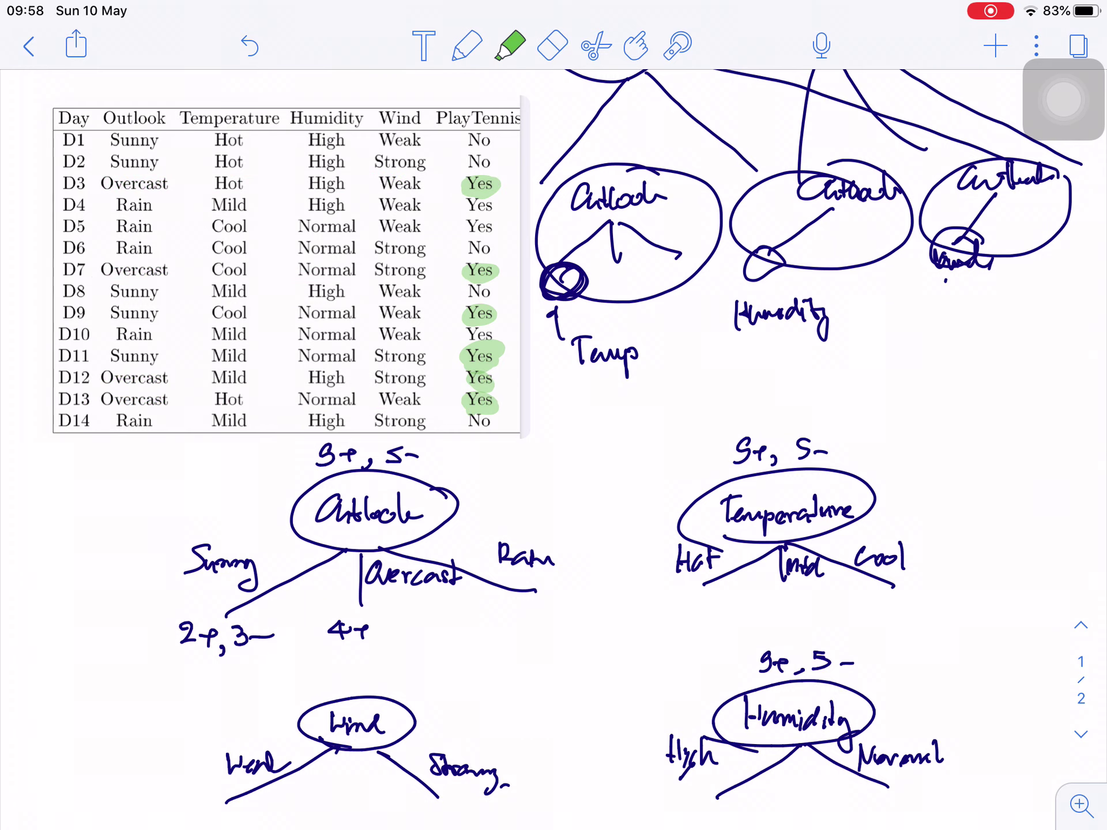
left_click(510, 45)
left_click(714, 145)
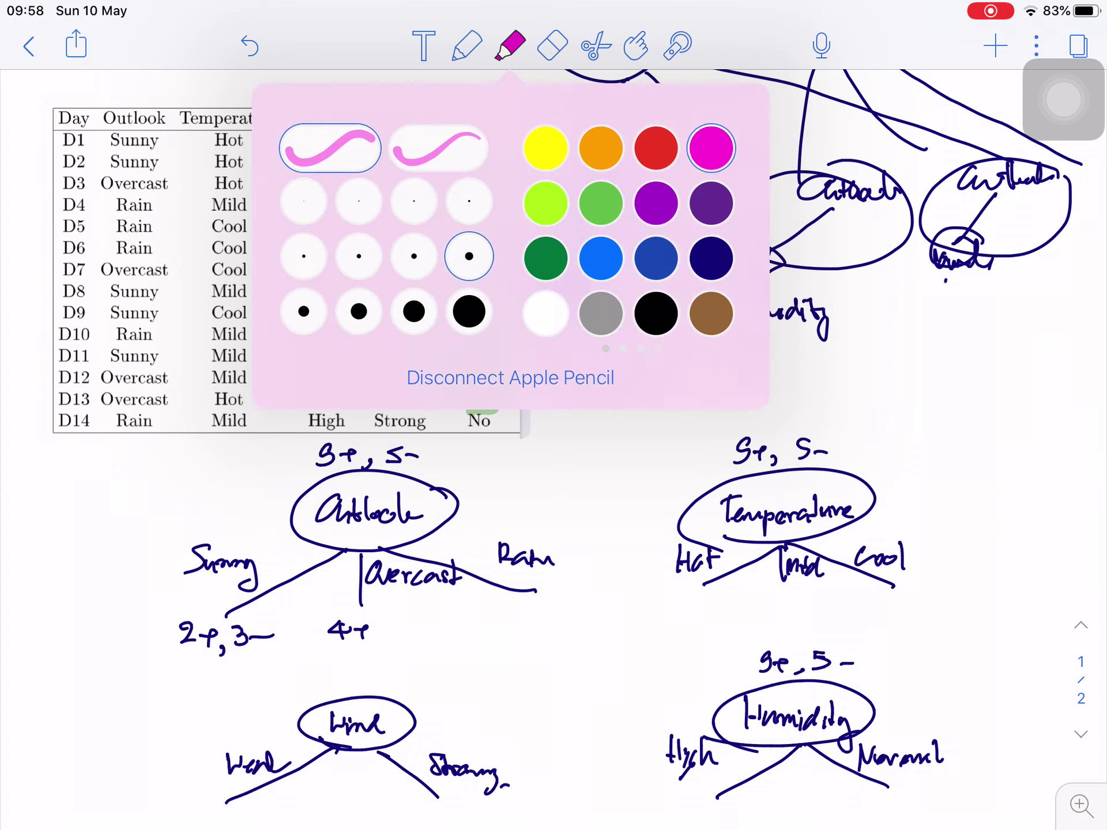
left_click(605, 605)
left_click_drag(112, 205, 505, 206)
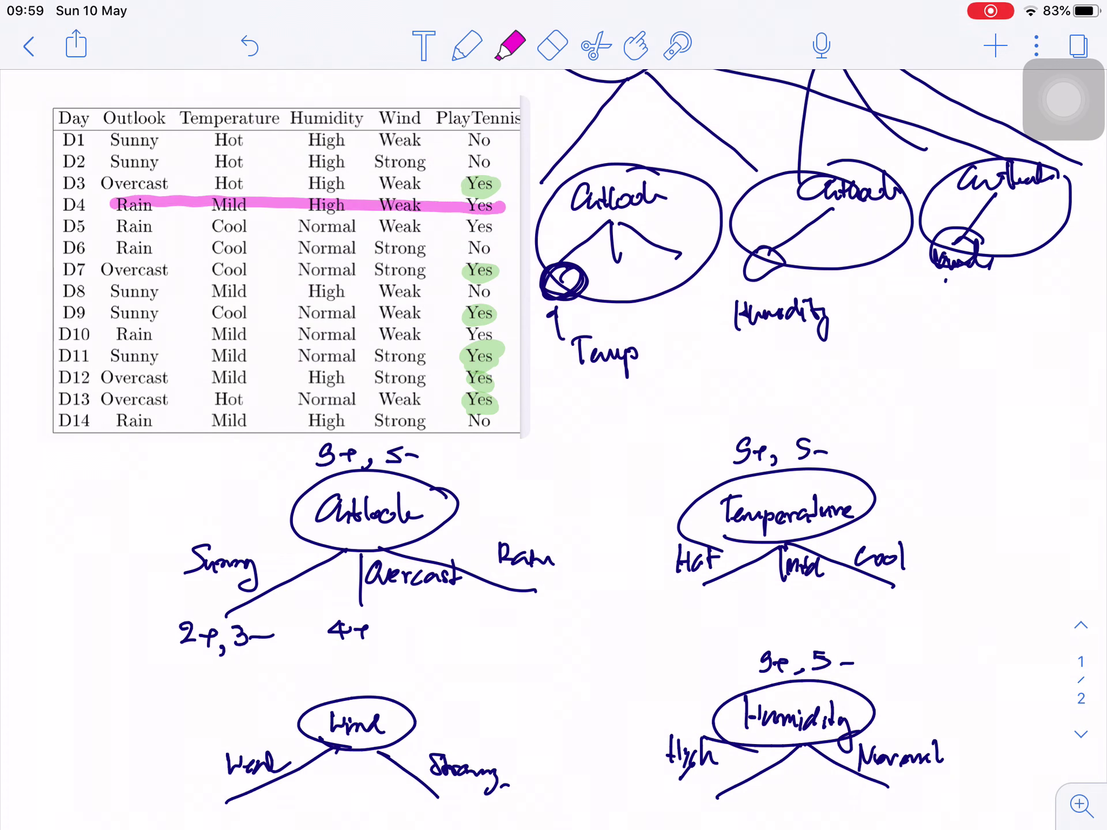
left_click_drag(115, 227, 493, 228)
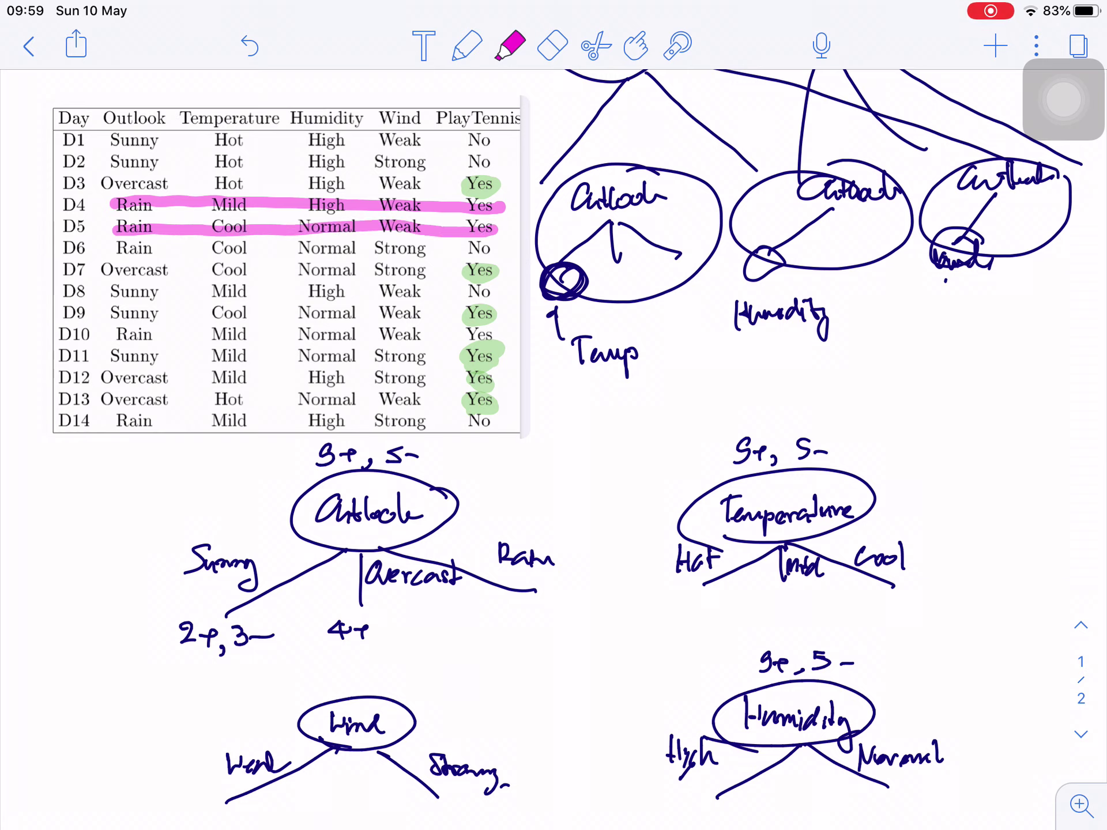
left_click_drag(116, 249, 501, 253)
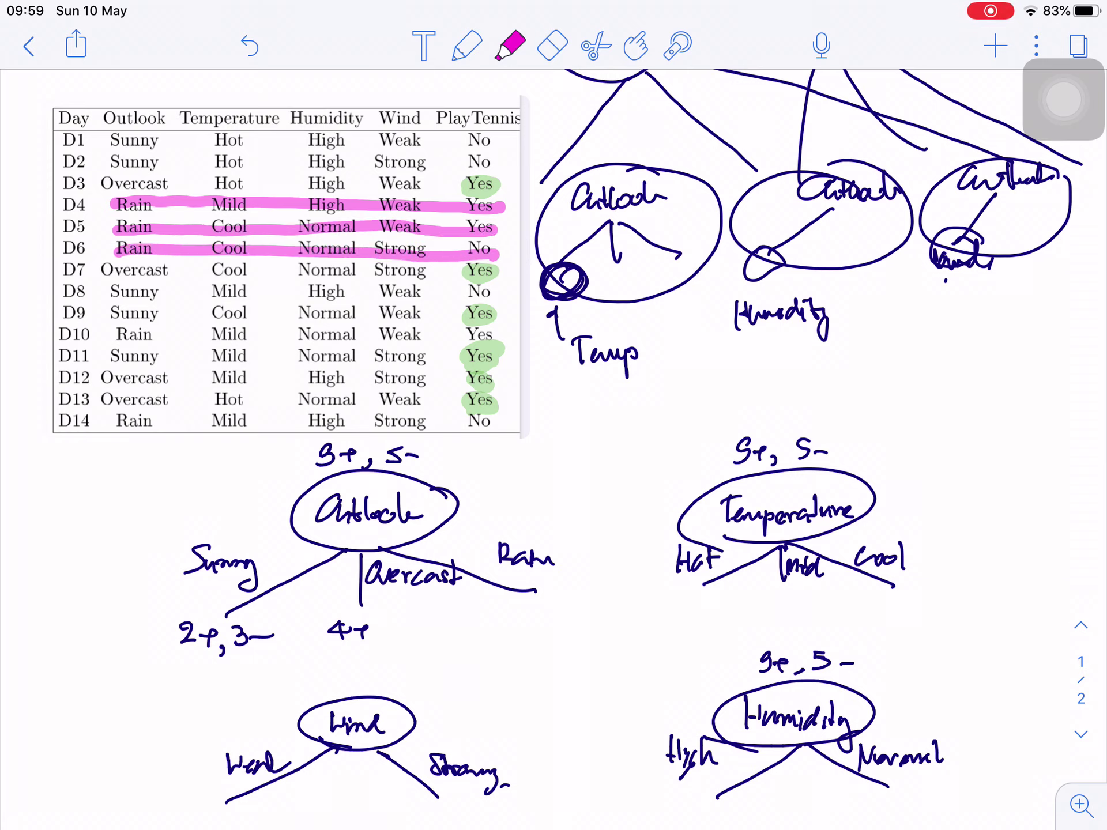
left_click_drag(111, 335, 500, 339)
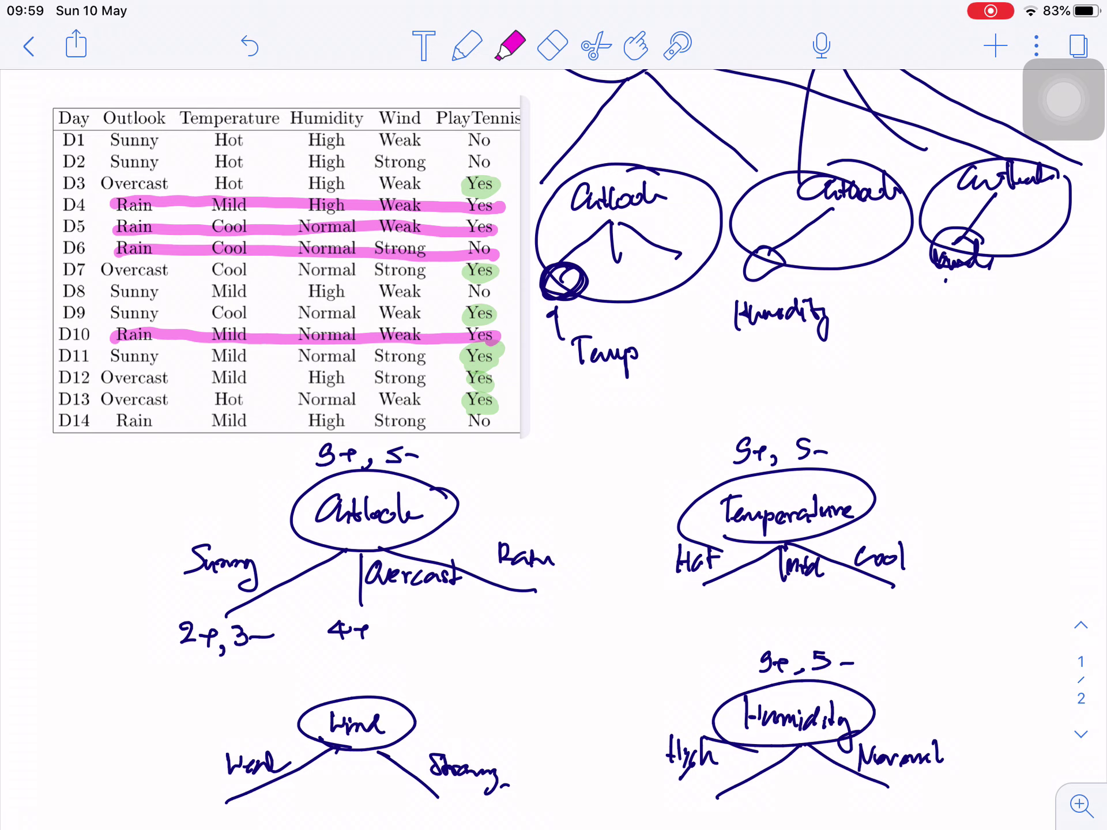
left_click_drag(112, 420, 502, 423)
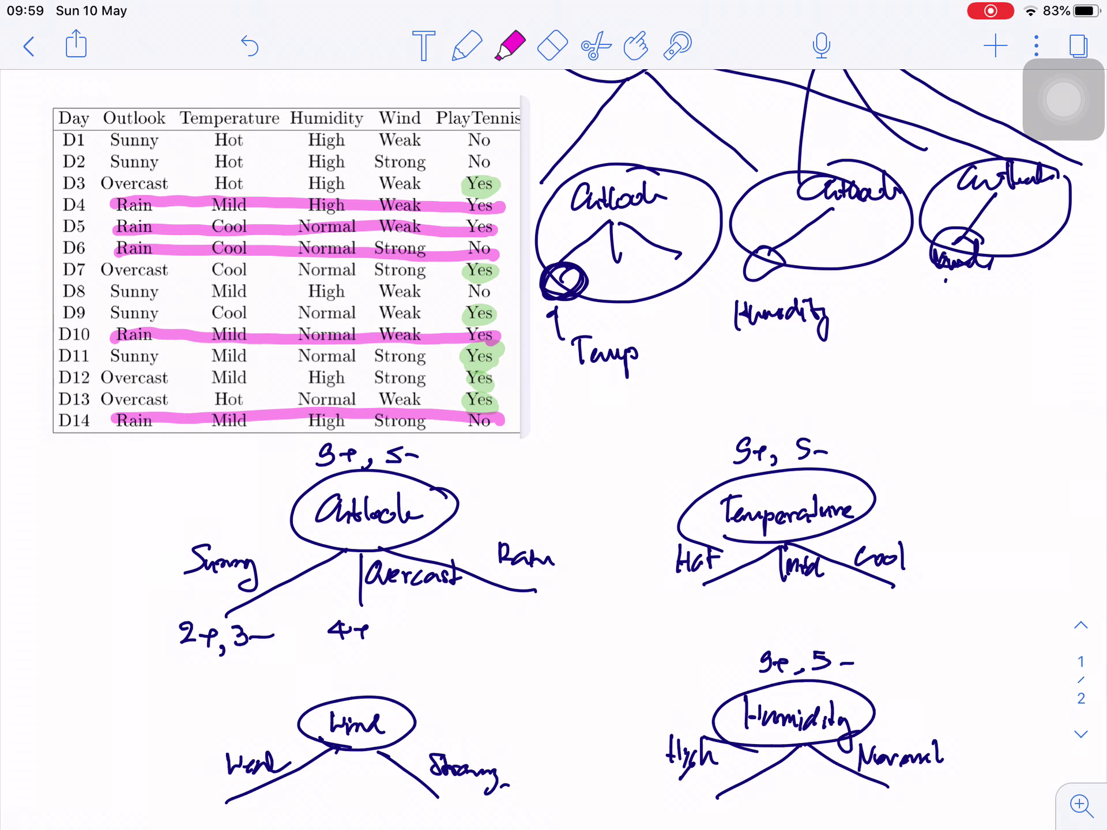
Switch the highlighter back to green and mark the Yes answers in rows D4 and D10.
left_click(511, 45)
left_click(779, 390)
left_click_drag(470, 203, 502, 208)
left_click_drag(460, 331, 487, 334)
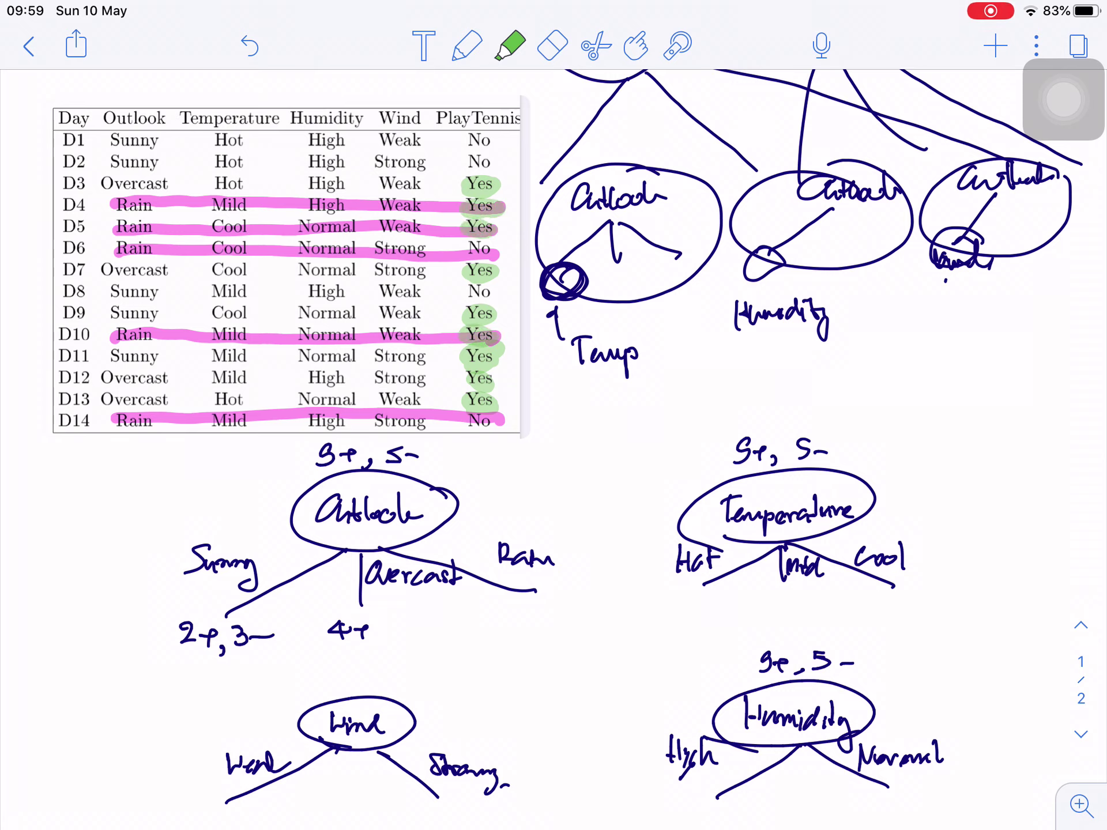
Write '3+, 2-' under the Rain branch with the pen.
left_click(468, 45)
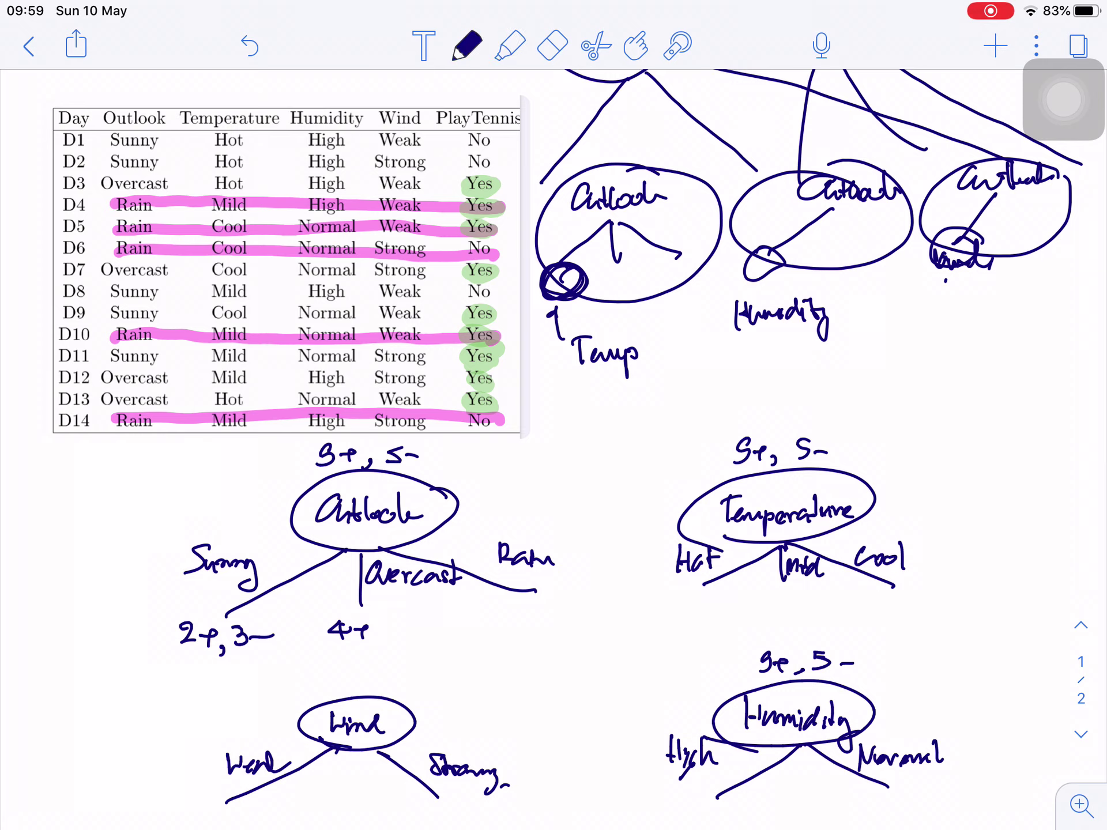
mouse_move(490, 614)
left_mouse_down()
mouse_move(495, 634)
mouse_move(534, 627)
mouse_move(531, 644)
left_mouse_up()
mouse_move(546, 611)
left_mouse_down()
mouse_move(562, 630)
mouse_move(591, 624)
left_mouse_up()
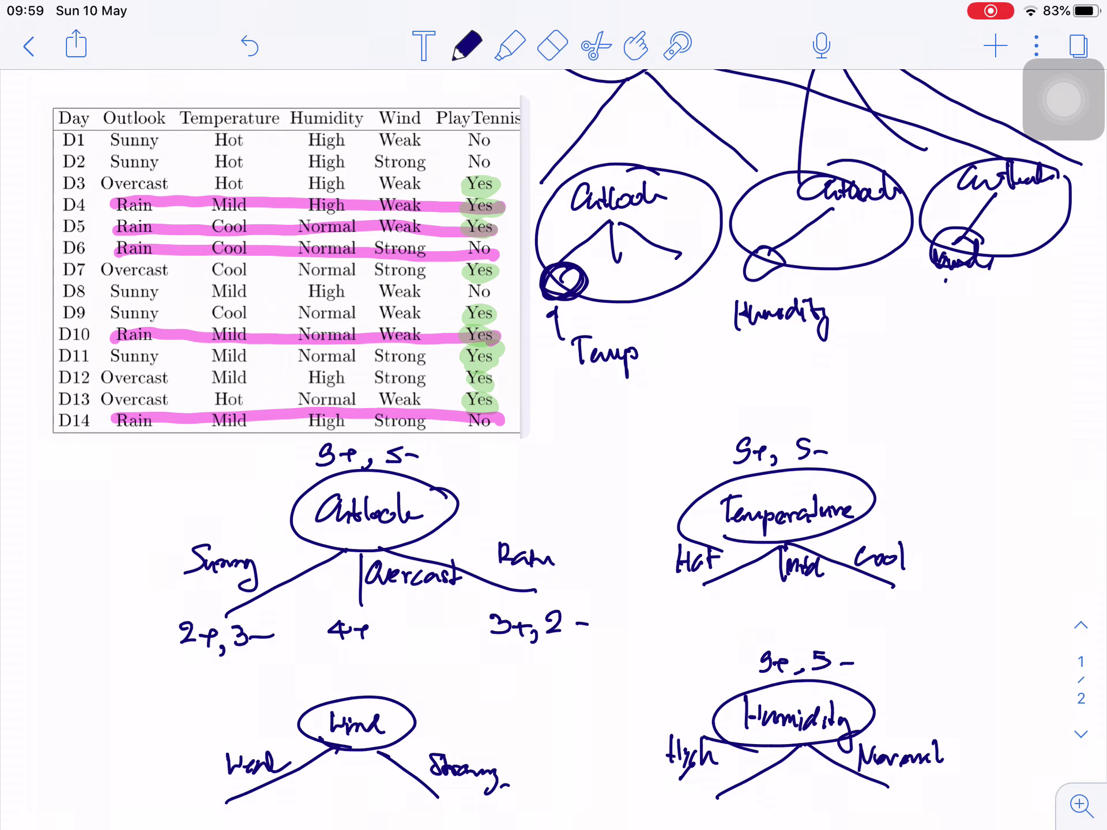
scroll(554, 433, "down", 1)
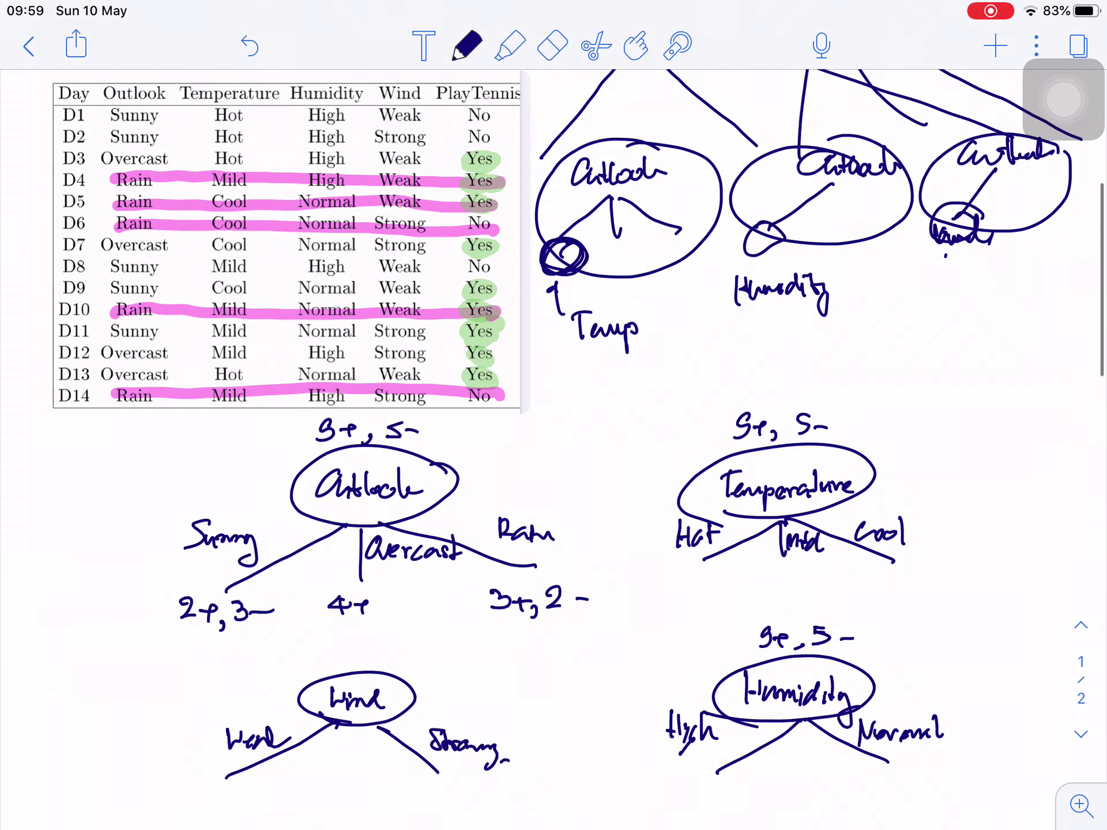
scroll(554, 433, "down", 1)
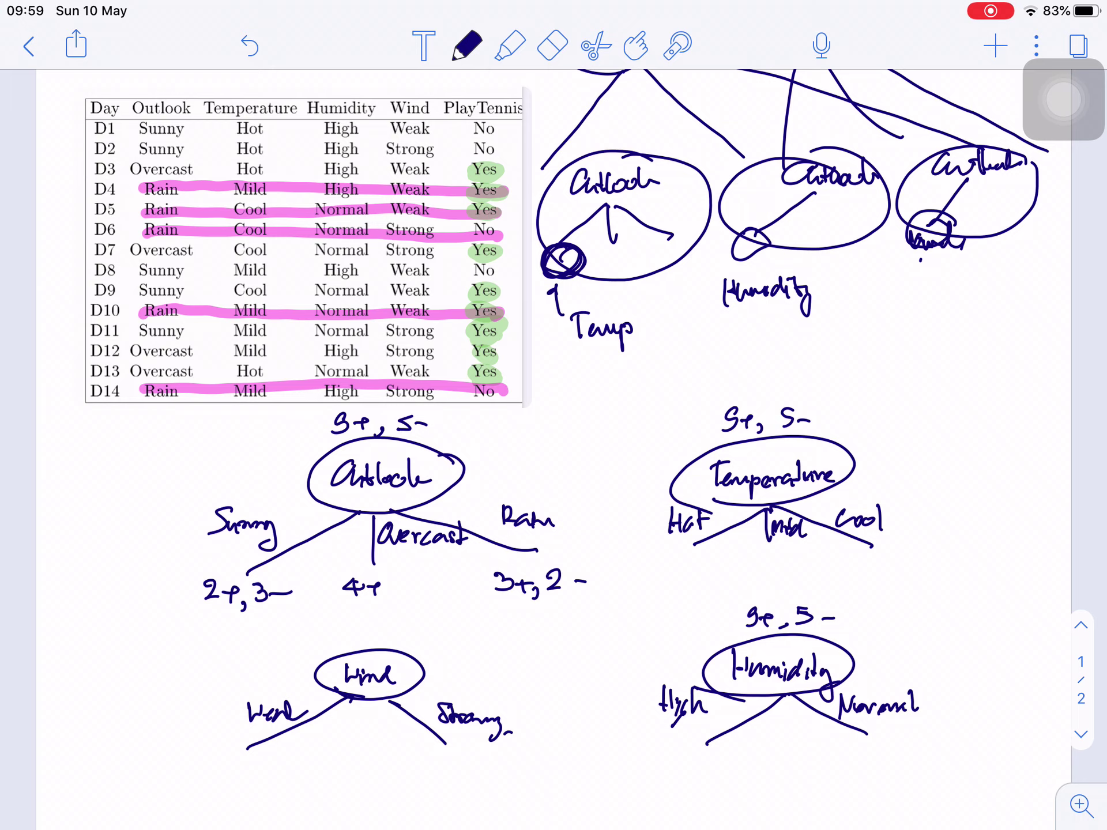
Wipe the pink strokes off the Rain rows with the eraser, leaving the green Yes marks.
left_click(552, 45)
mouse_move(329, 199)
left_mouse_down()
mouse_move(329, 389)
mouse_move(330, 311)
left_mouse_up()
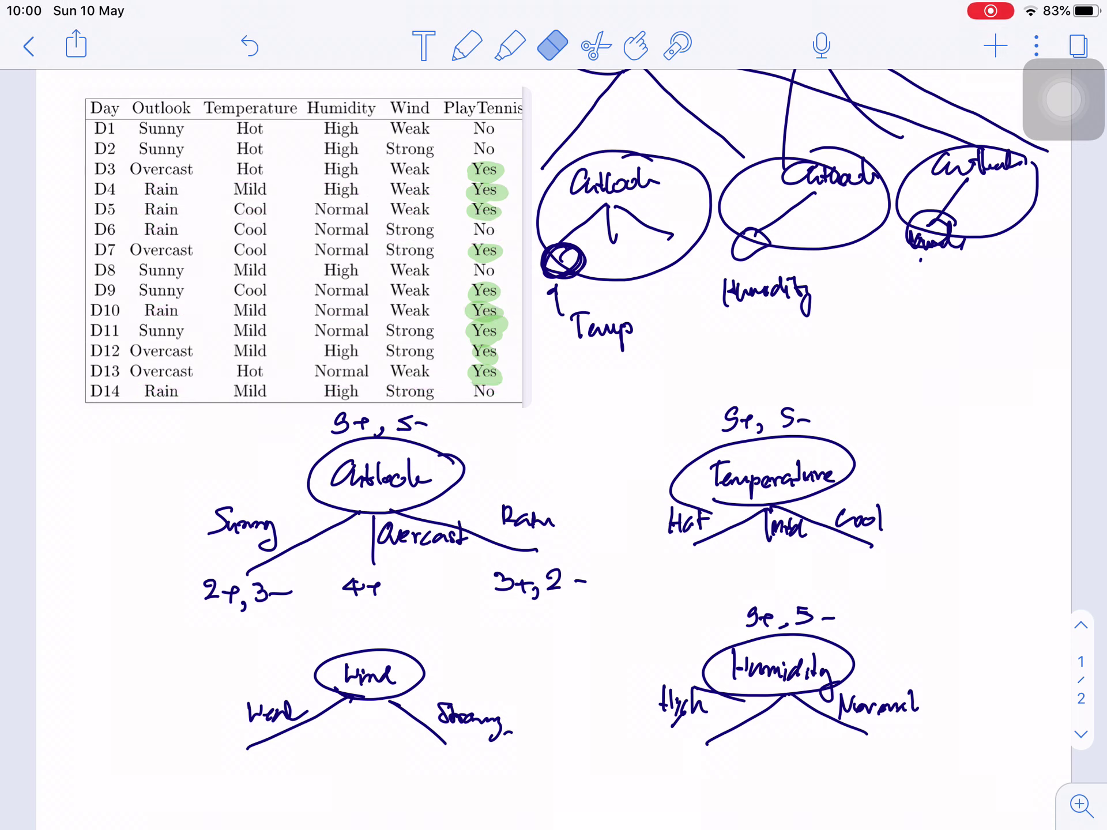
Set the highlighter to pink and highlight rows D1 and D2.
left_click(467, 45)
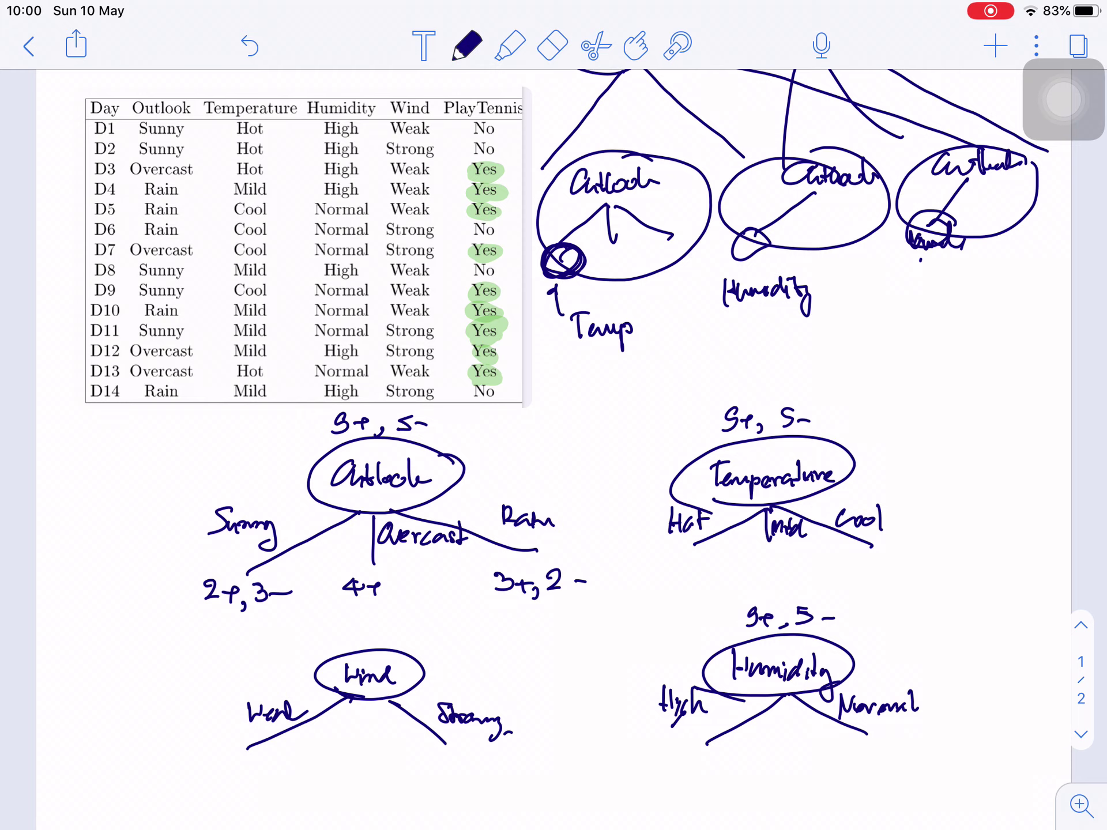
left_click(510, 45)
left_click(511, 45)
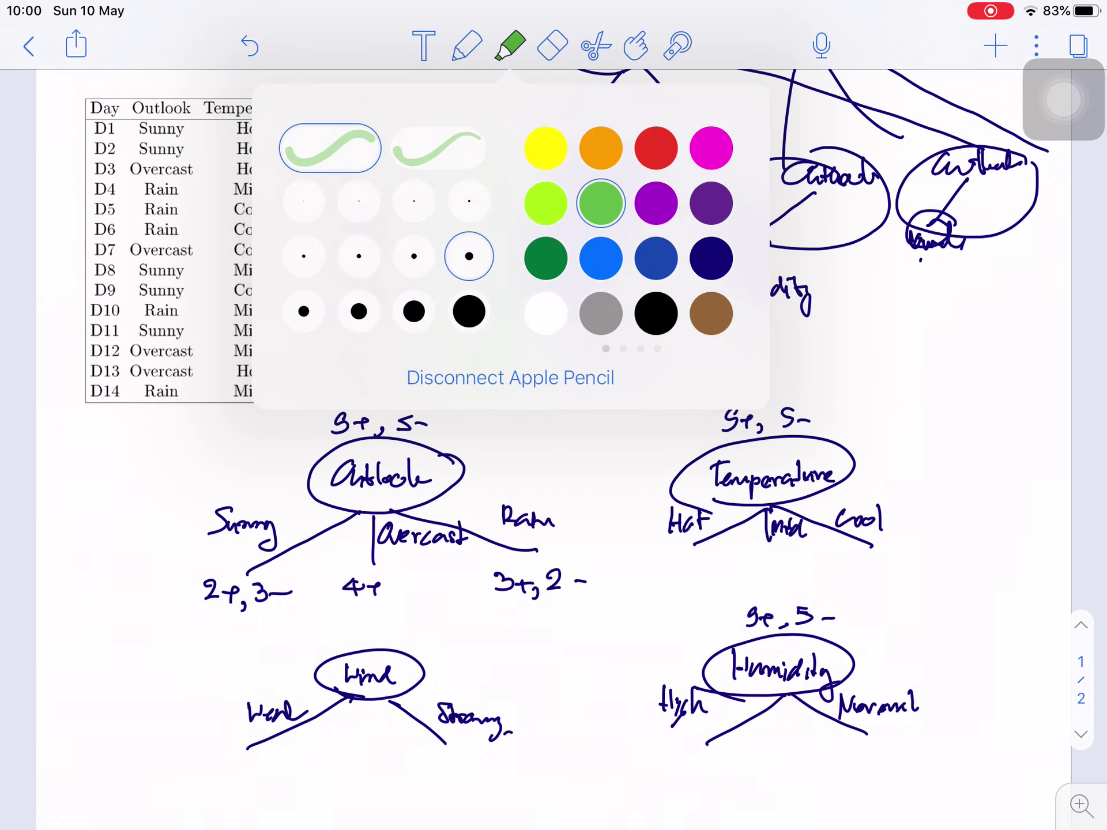
left_click(711, 148)
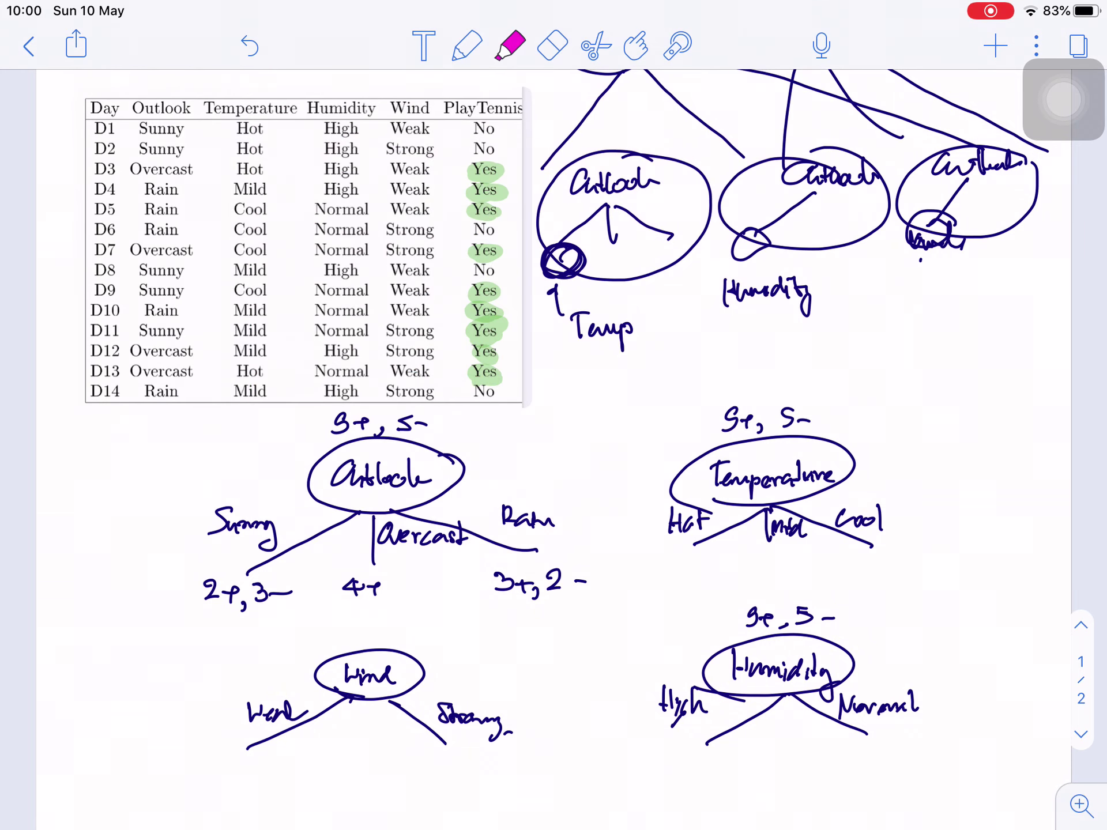
left_click_drag(130, 130, 495, 130)
left_click(126, 157)
left_click_drag(126, 150, 495, 149)
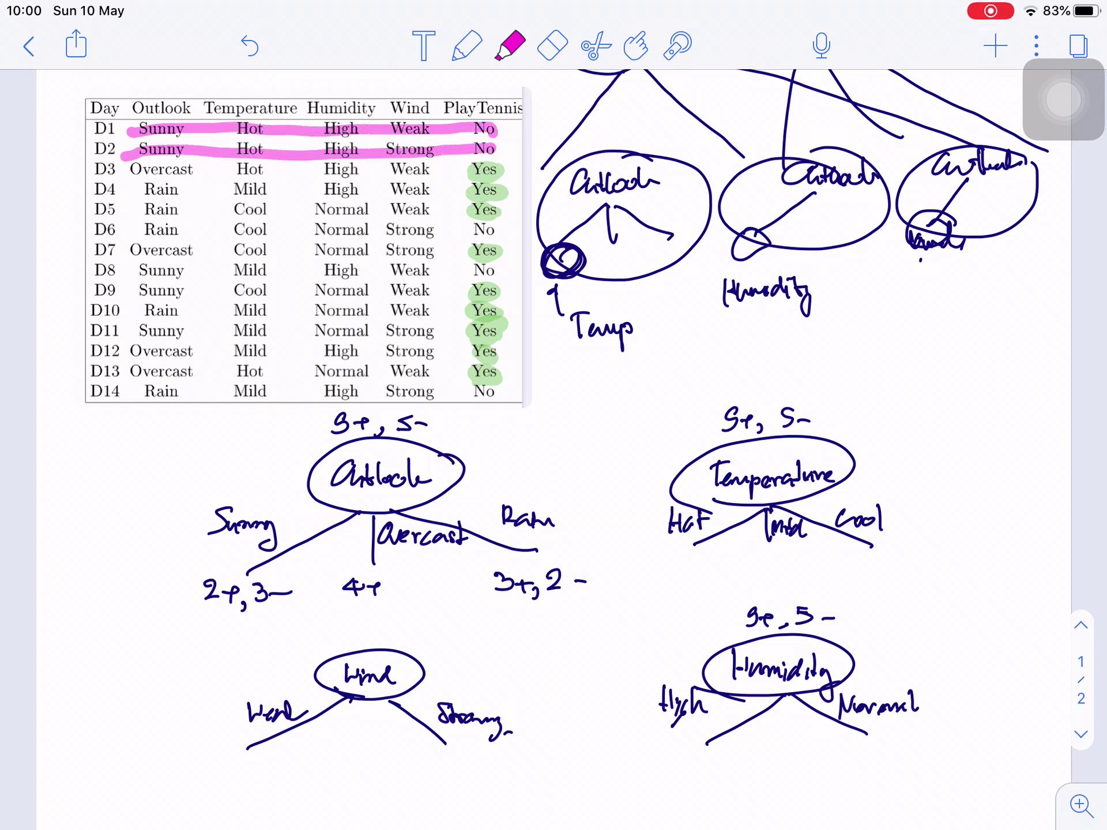
Highlight rows D3, D4, D8, D12 and D14 in pink.
left_click_drag(131, 169, 511, 173)
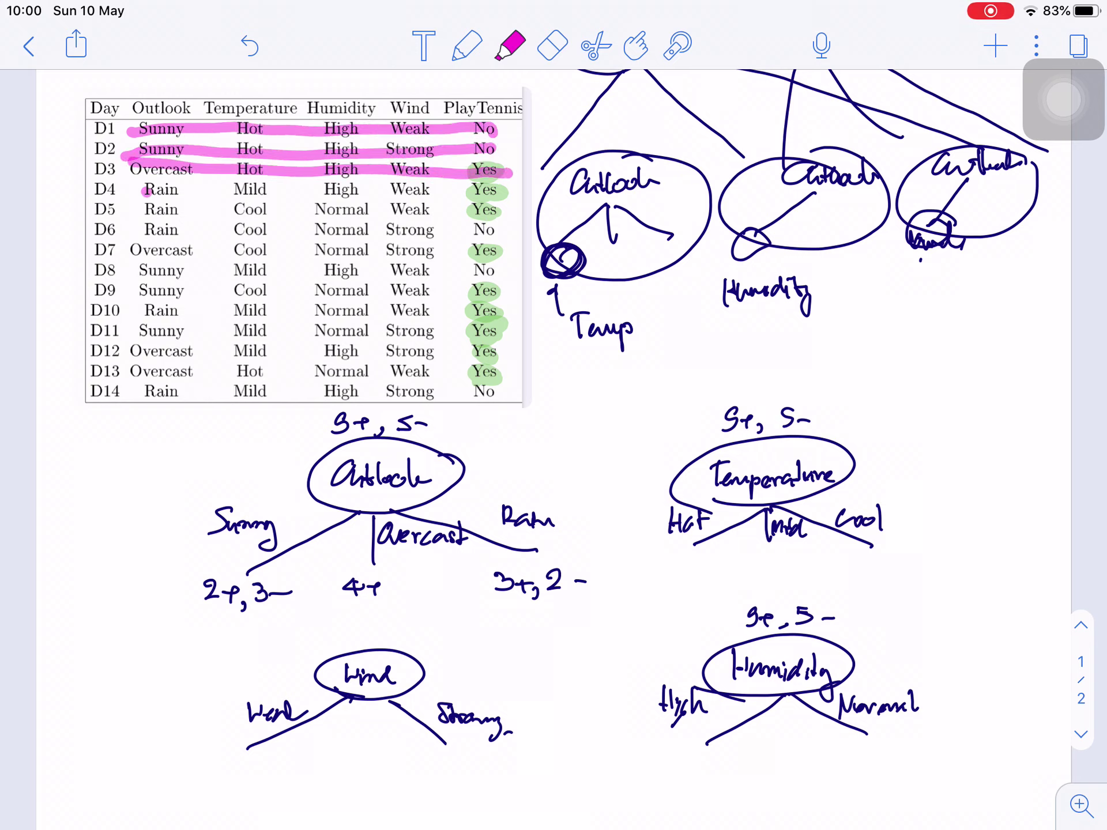
left_click_drag(145, 190, 523, 192)
left_click_drag(140, 271, 516, 266)
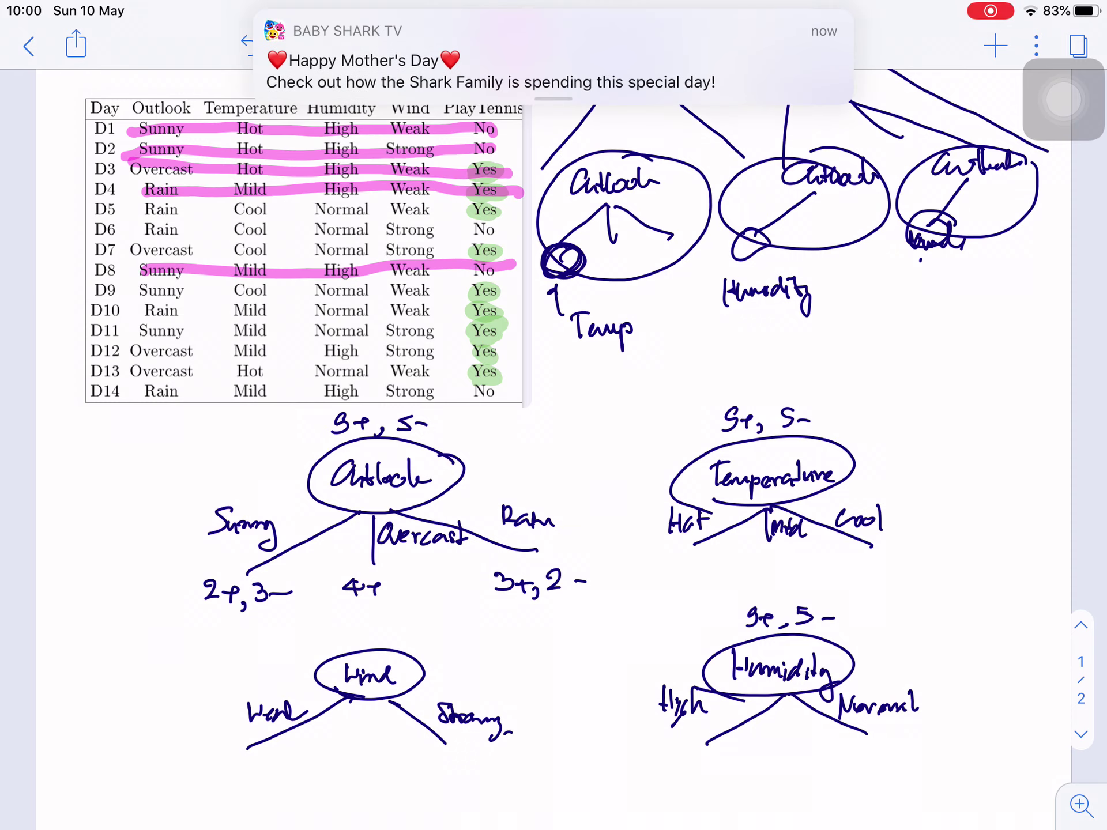
left_click_drag(130, 353, 498, 351)
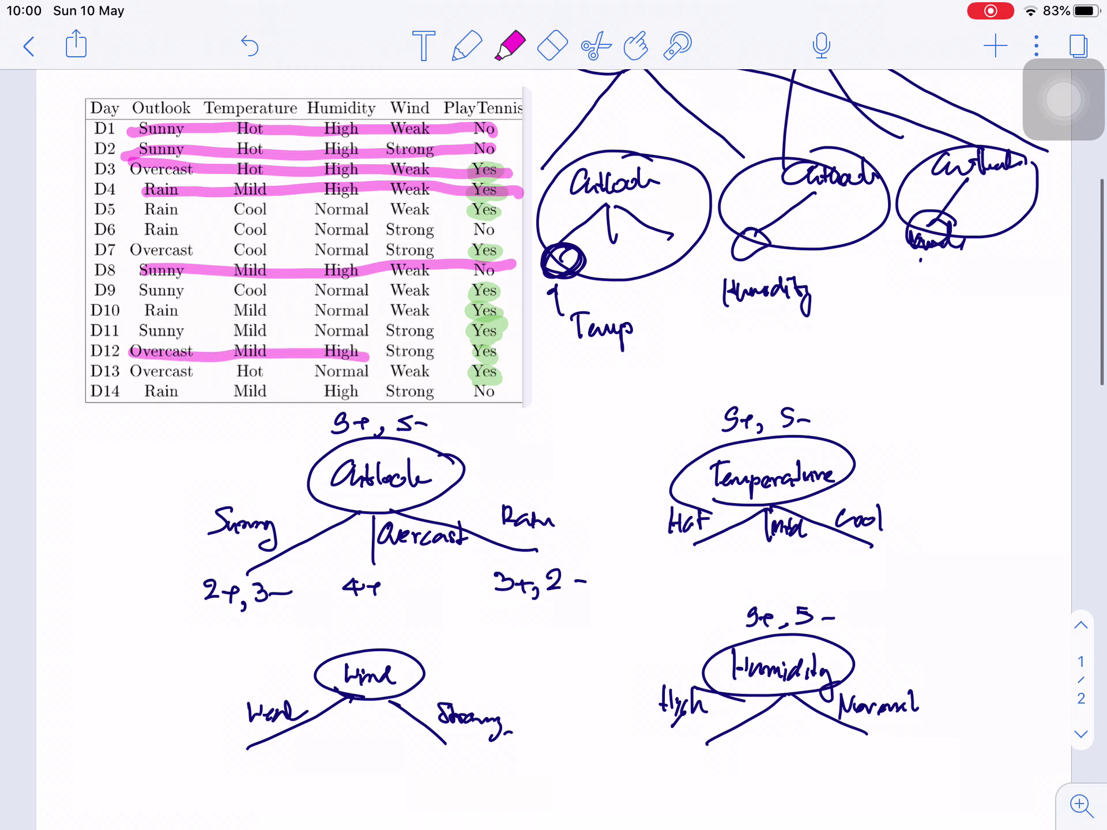
left_click_drag(139, 393, 506, 391)
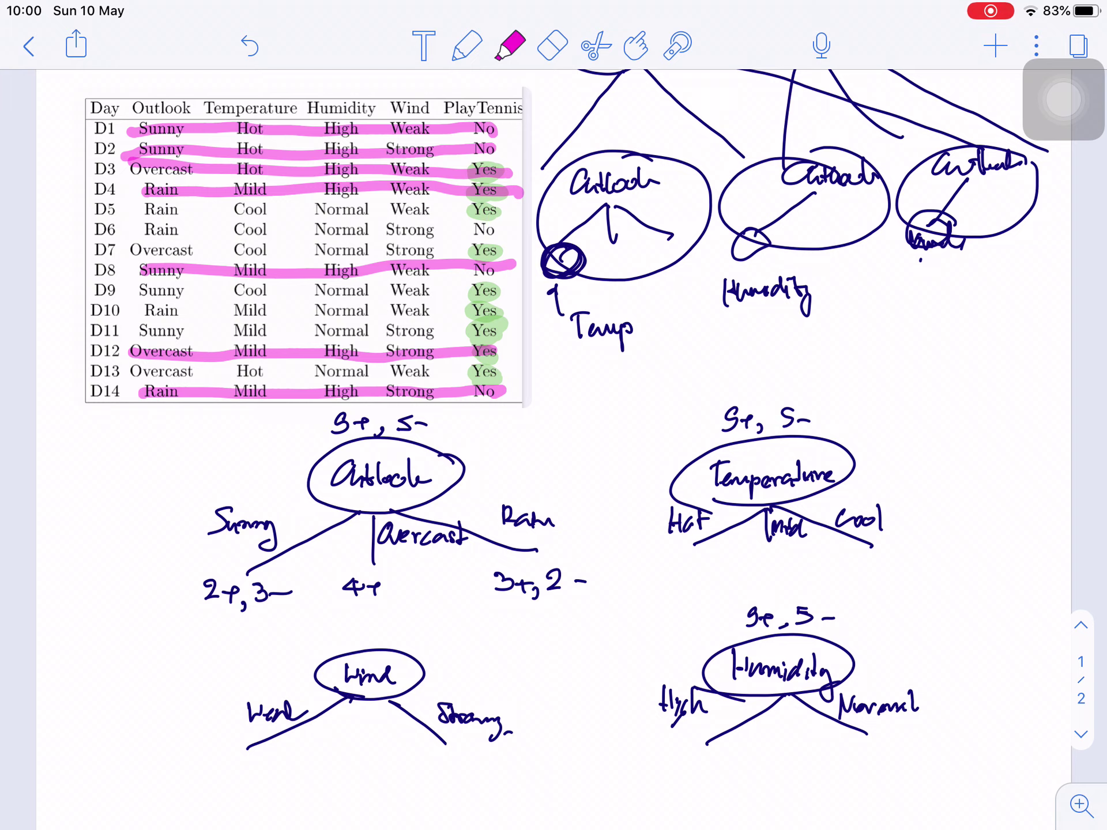
left_click(467, 45)
Handwrite the Humidity branch counts: 3+, 4- beneath High, then 6+, 1- beneath Normal.
mouse_move(657, 757)
left_mouse_down()
mouse_move(673, 775)
mouse_move(701, 764)
left_mouse_up()
mouse_move(692, 761)
left_mouse_down()
mouse_move(704, 786)
mouse_move(732, 762)
mouse_move(753, 761)
left_mouse_up()
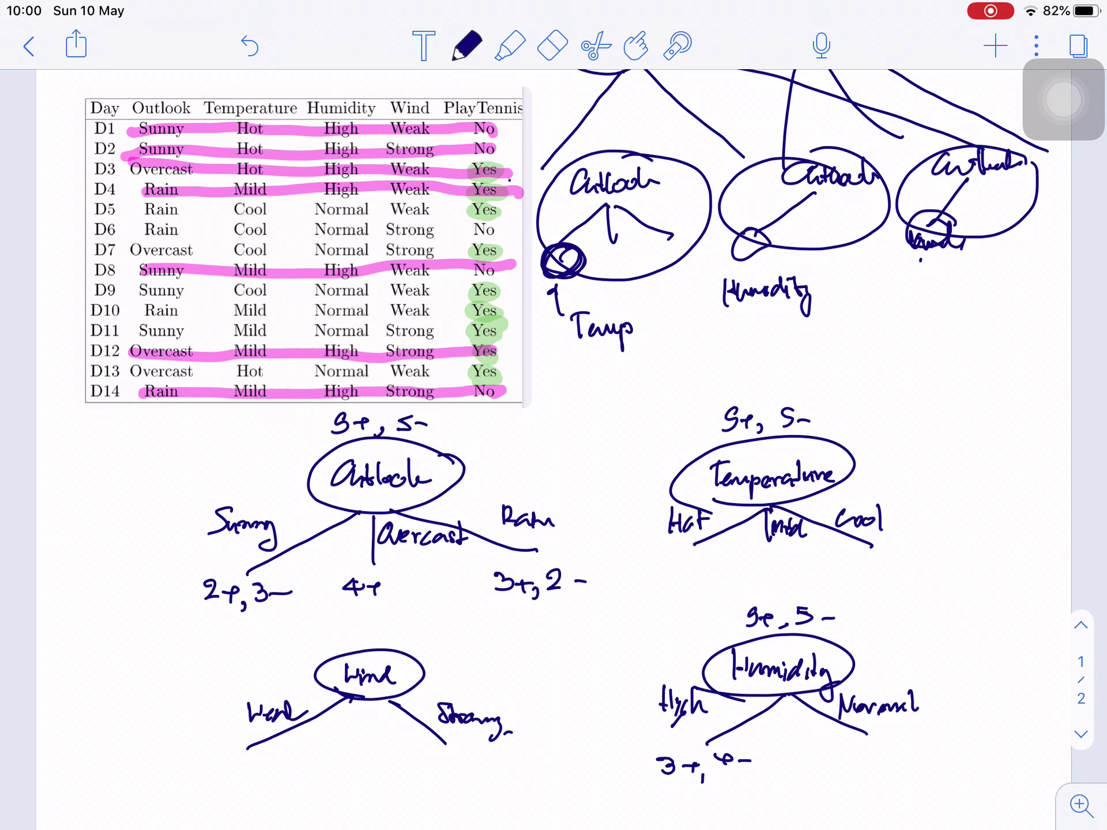
mouse_move(837, 742)
left_mouse_down()
mouse_move(839, 765)
mouse_move(862, 757)
left_mouse_up()
mouse_move(855, 750)
left_mouse_down()
mouse_move(864, 775)
mouse_move(880, 758)
mouse_move(881, 768)
left_mouse_up()
left_click_drag(885, 761, 901, 761)
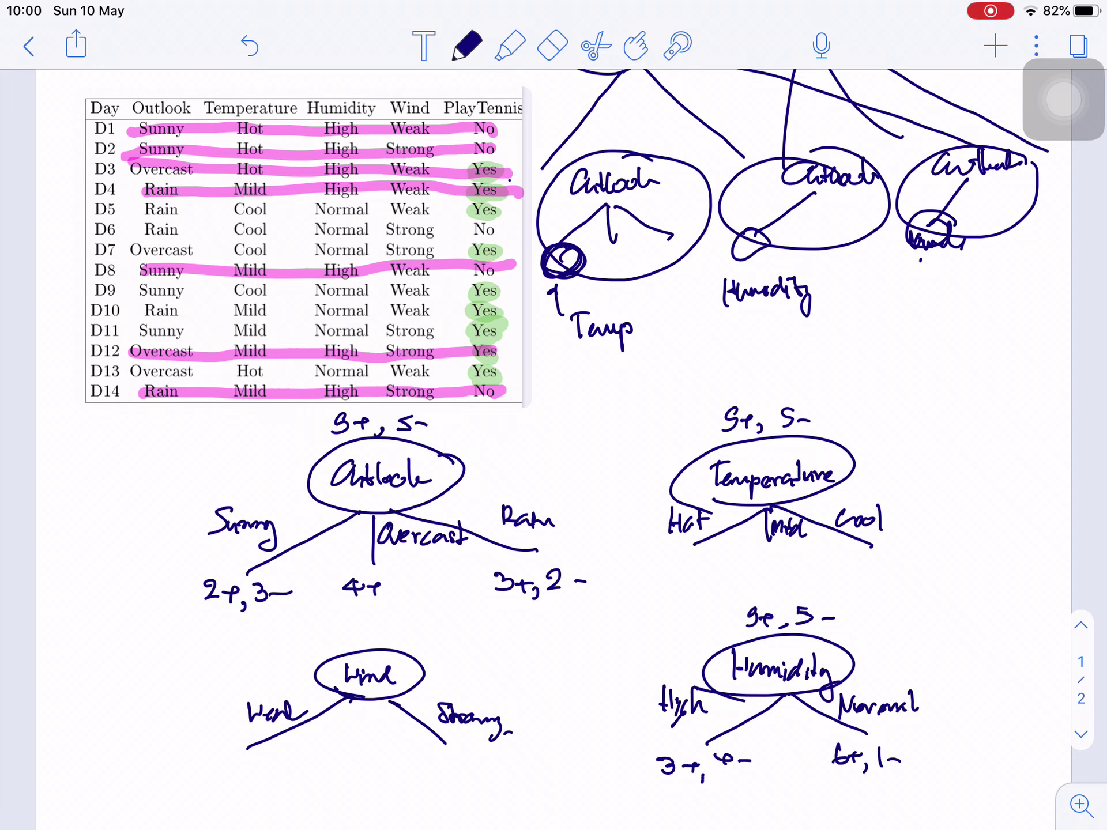